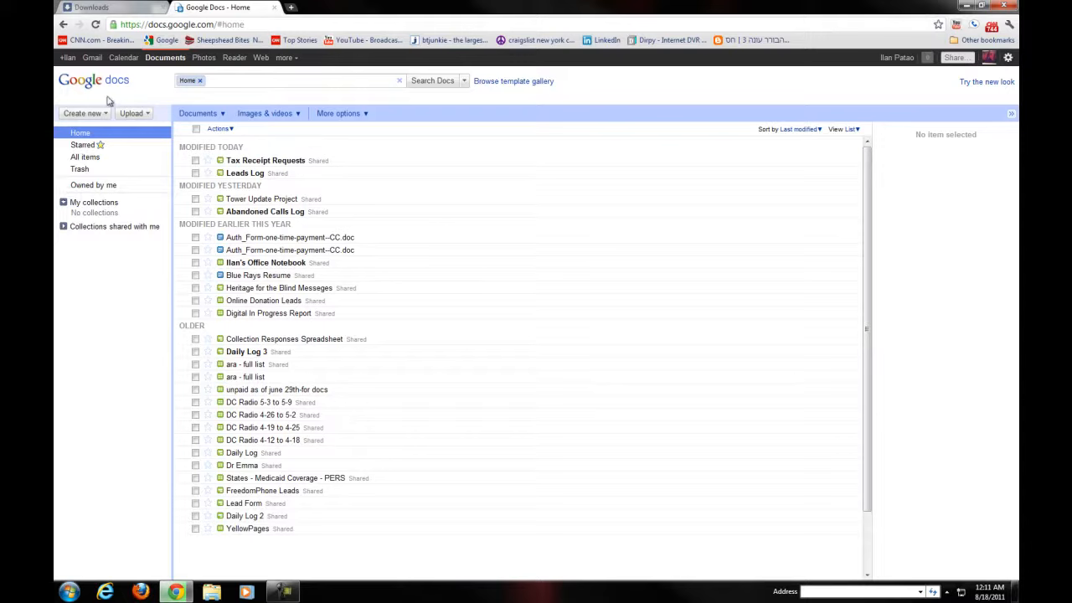
Step: Create a new form and make its first question a required text question titled "Full Name:"
click(98, 114)
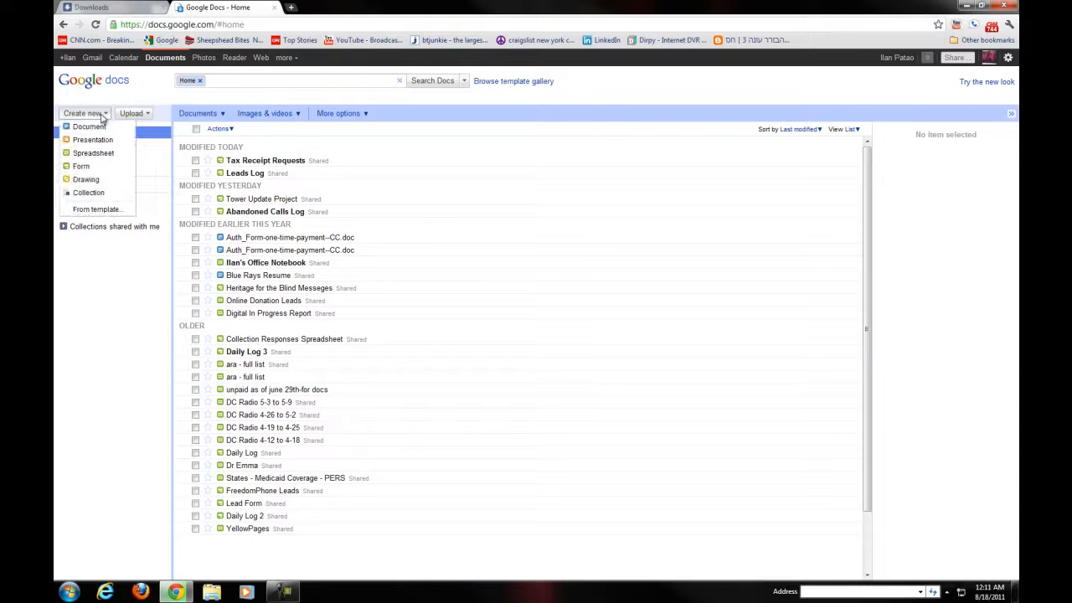
click(89, 167)
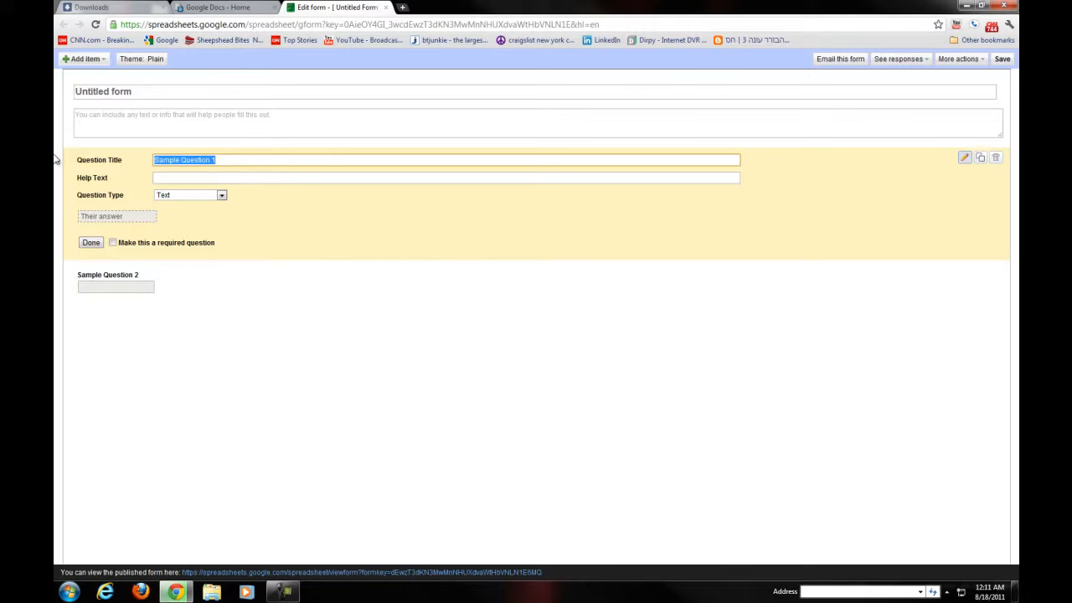
text(Full Name:)
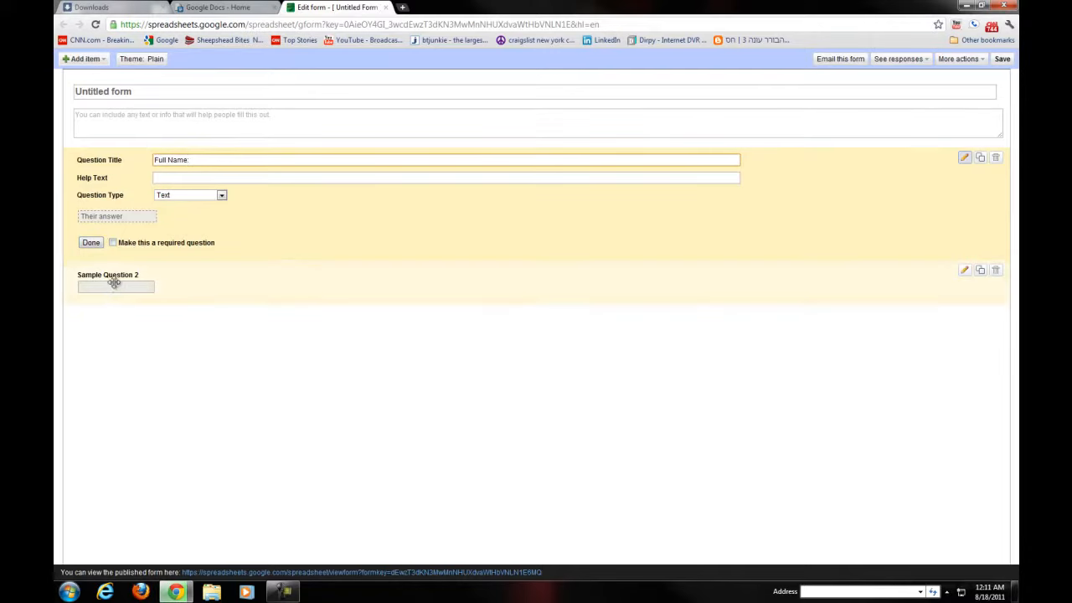
click(112, 242)
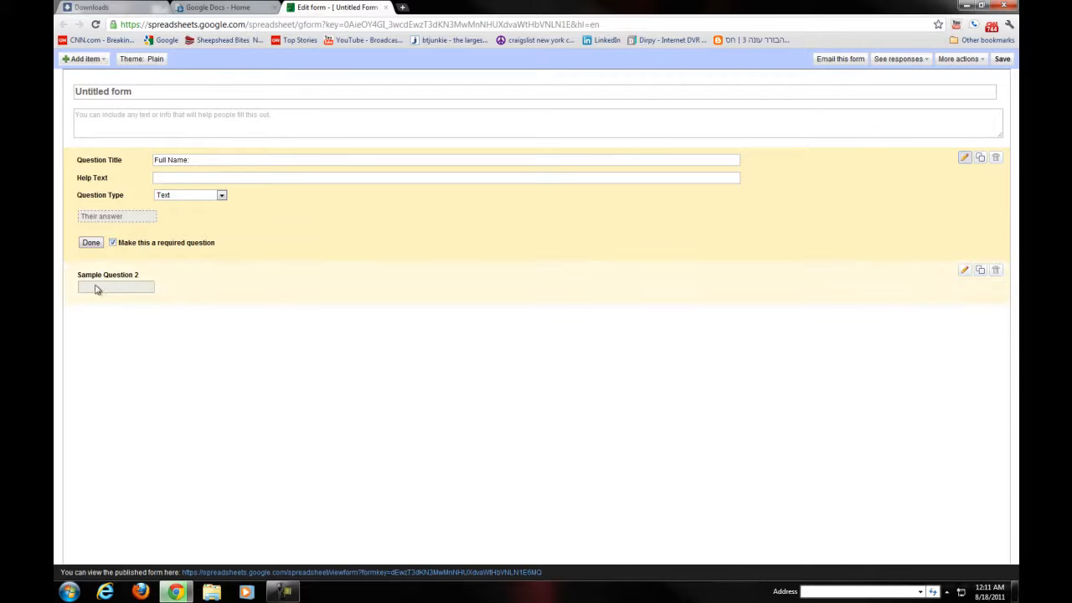
Step: Retitle the second sample question "Phone Number:", make it required and finish editing it
click(98, 288)
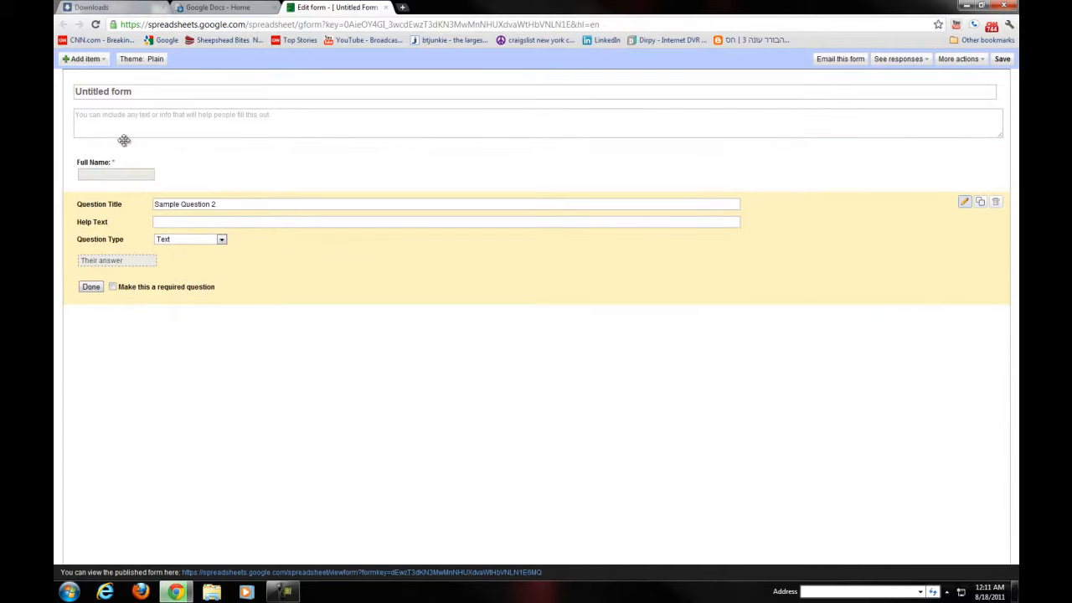
click(184, 202)
drag(228, 204, 55, 200)
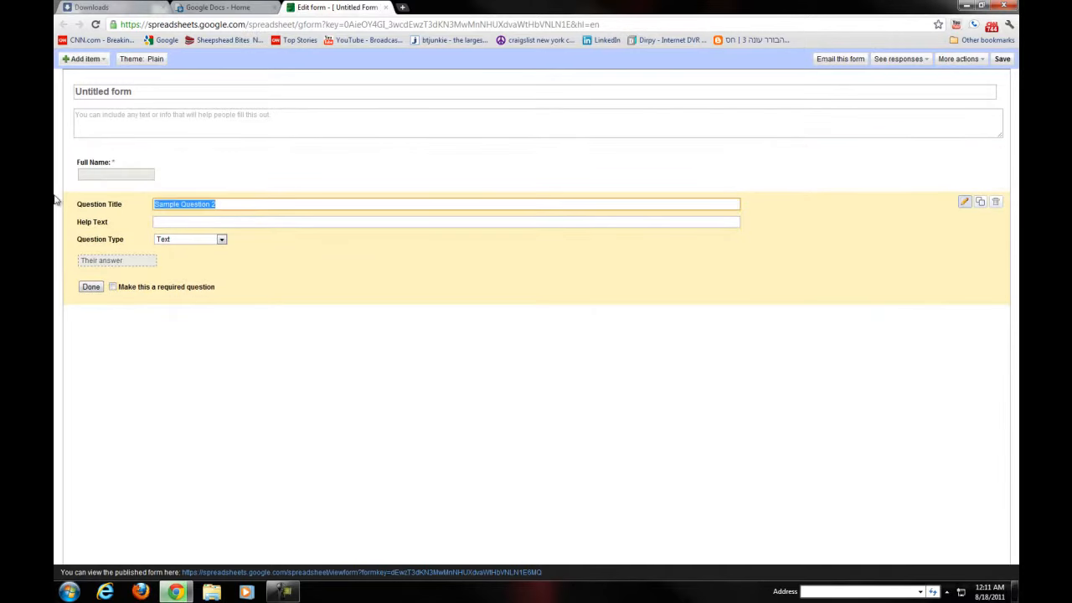
text(Pho)
click(112, 286)
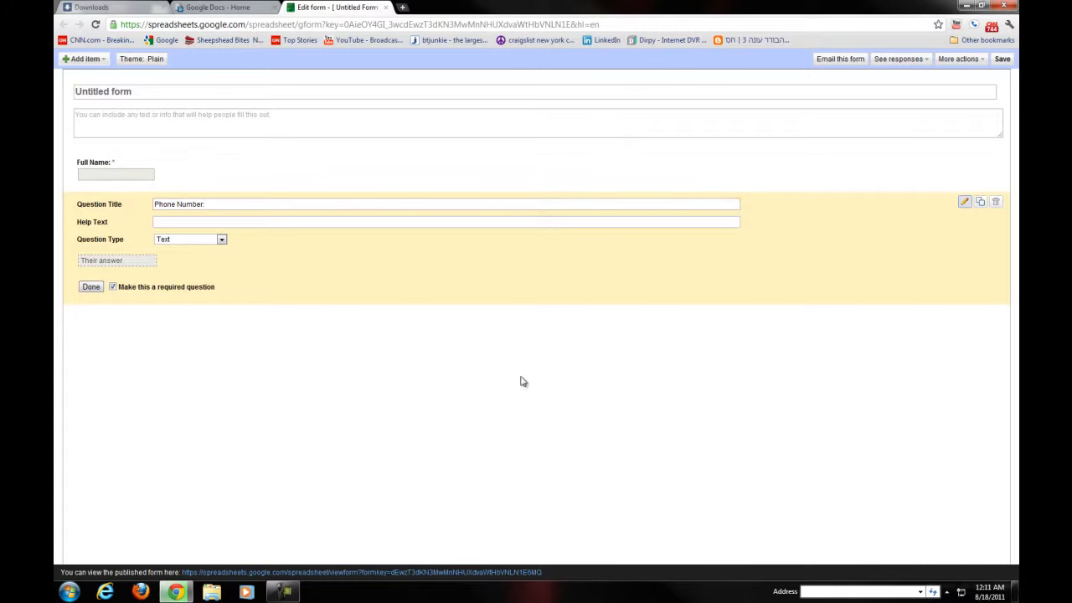
double_click(493, 365)
click(929, 258)
click(90, 287)
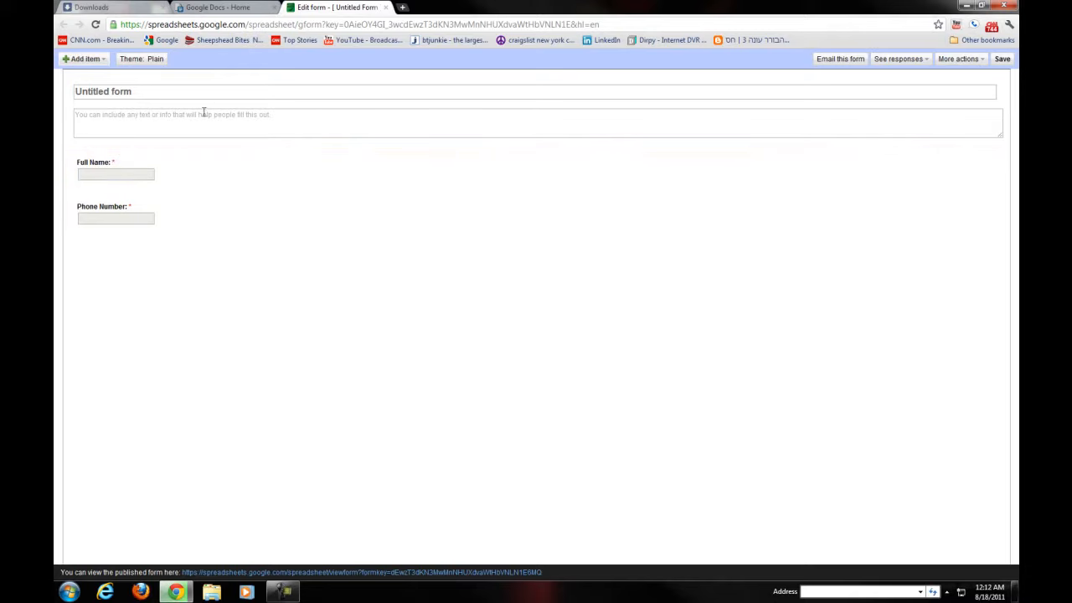
Step: Add a checkboxes question titled "Account Type:" to the form
click(77, 59)
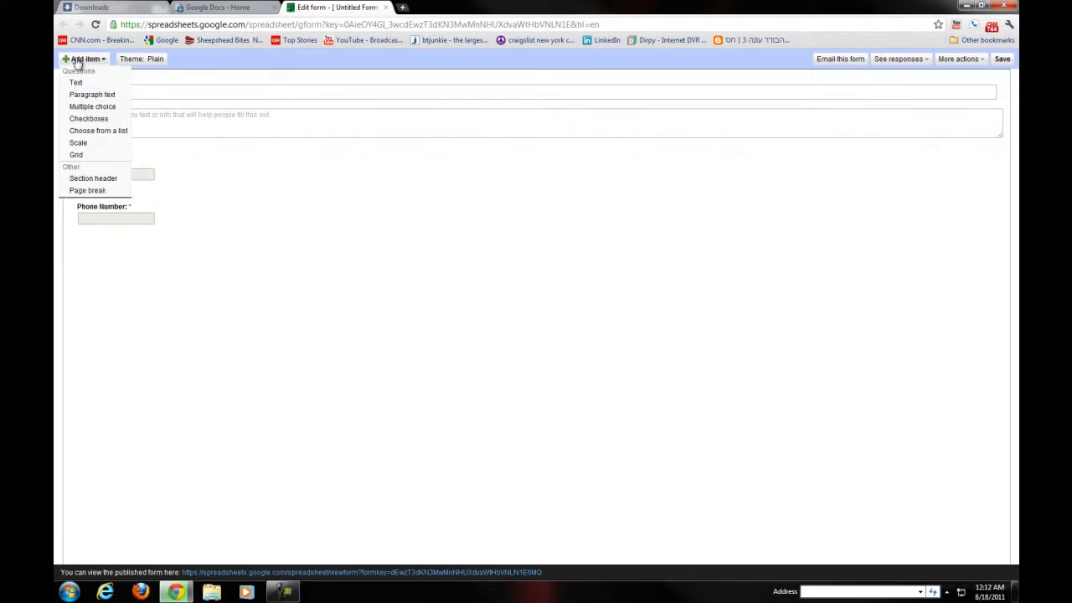
click(97, 124)
click(170, 250)
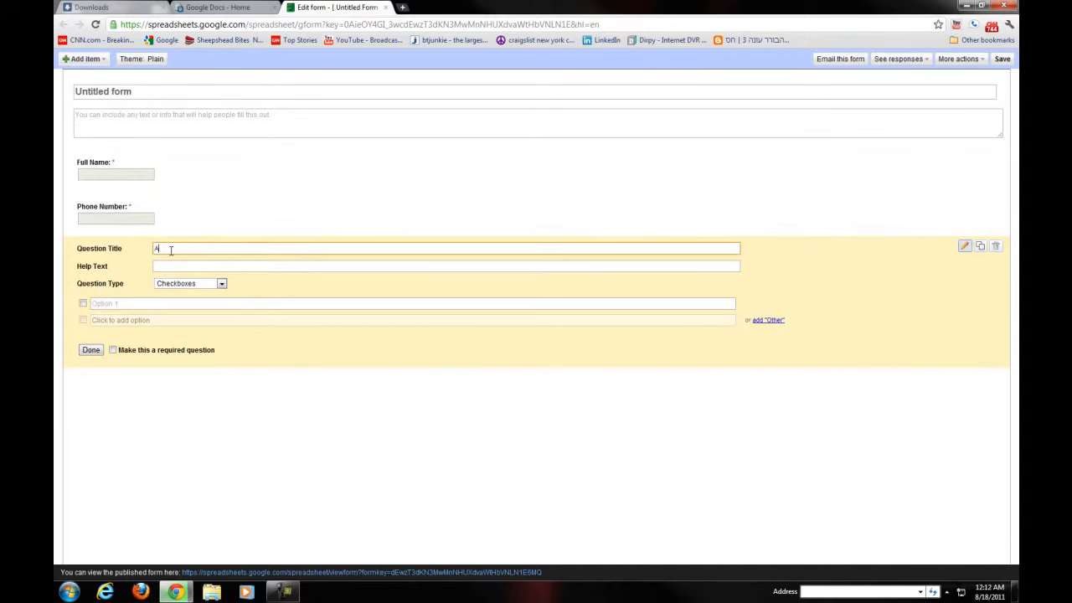
text(Type:Account)
Step: Give the Account Type question the options Level 1, Level 2 and Level 3, and finish editing it
click(112, 302)
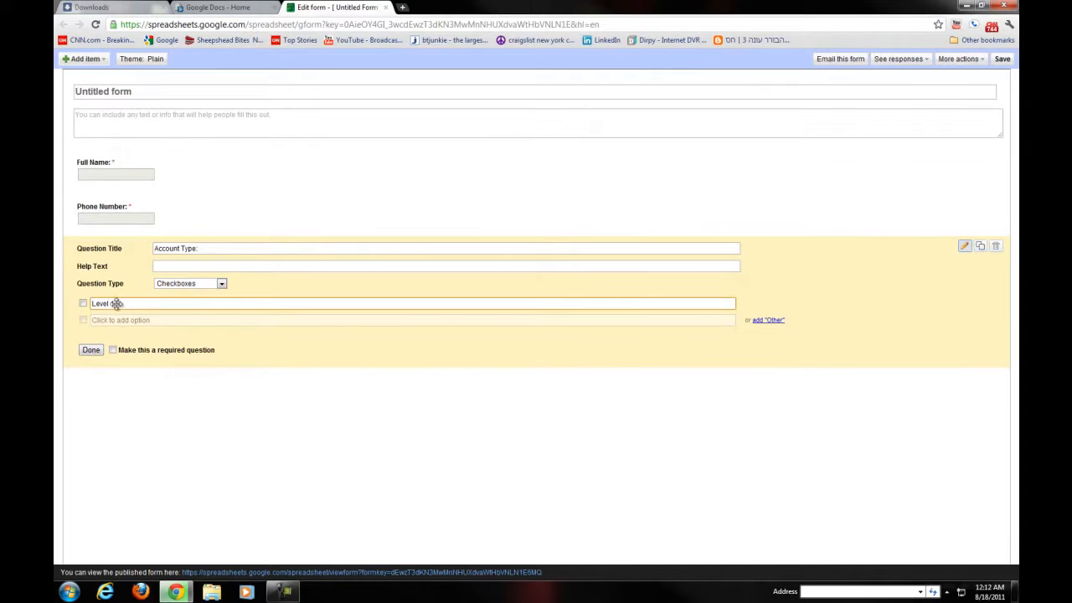
click(114, 319)
text(Level 2)
click(92, 336)
text(Level 3)
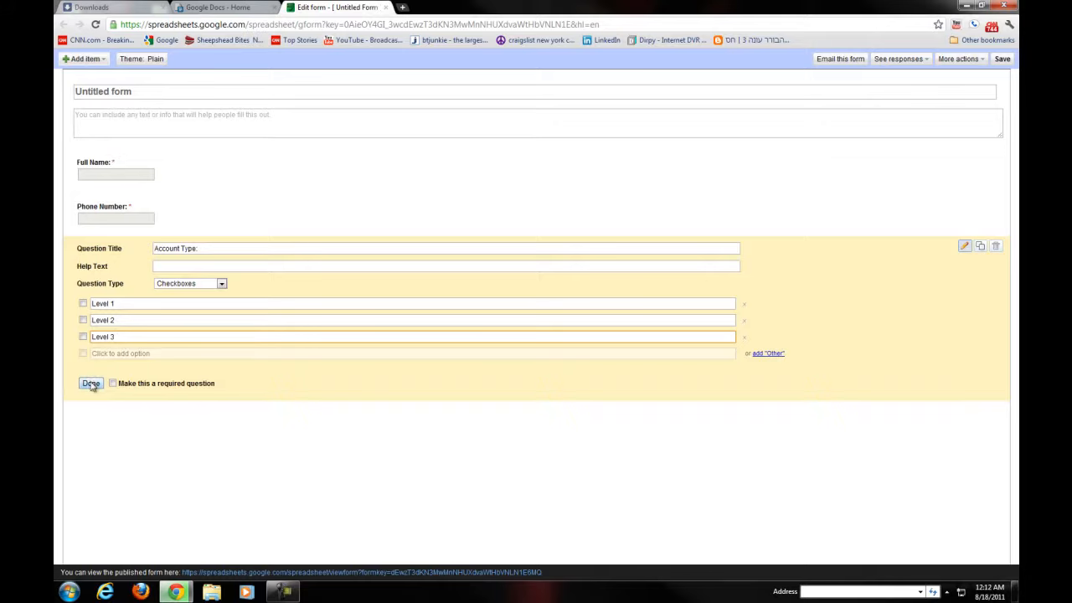
click(90, 366)
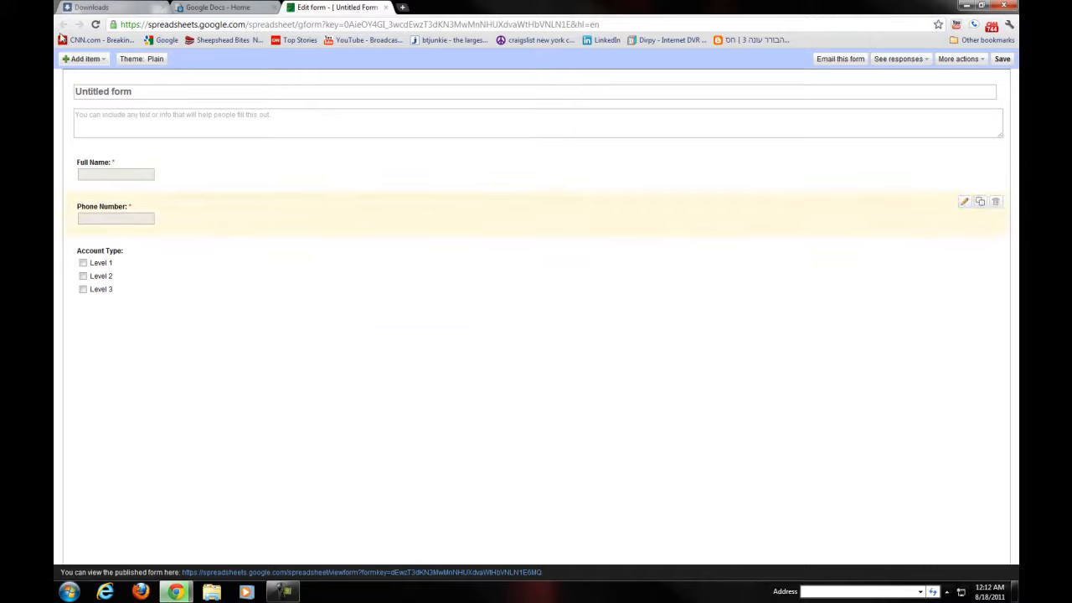
Step: Add a paragraph text question titled "Notes:" to the form and finish editing it
click(90, 60)
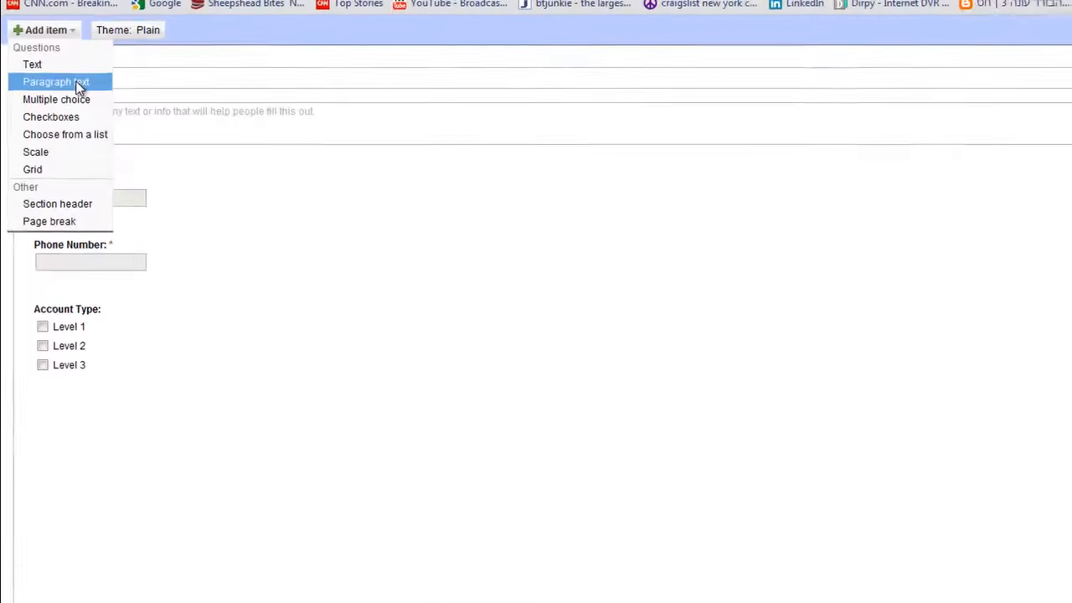
click(77, 87)
click(196, 414)
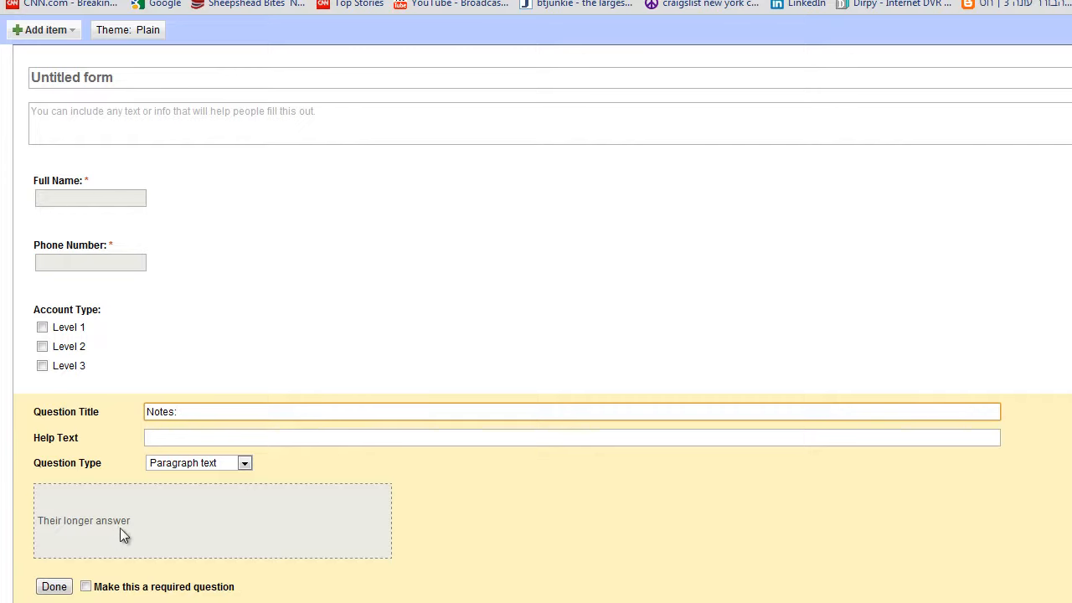
click(55, 586)
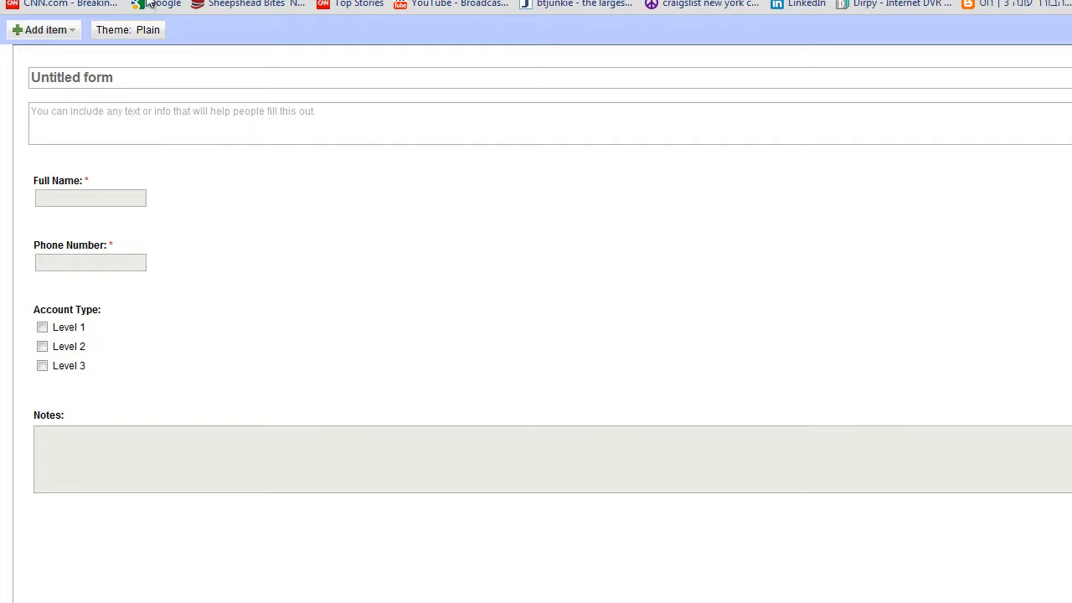
Step: Close the form editor and open the live form from the Untitled form response spreadsheet
click(358, 1)
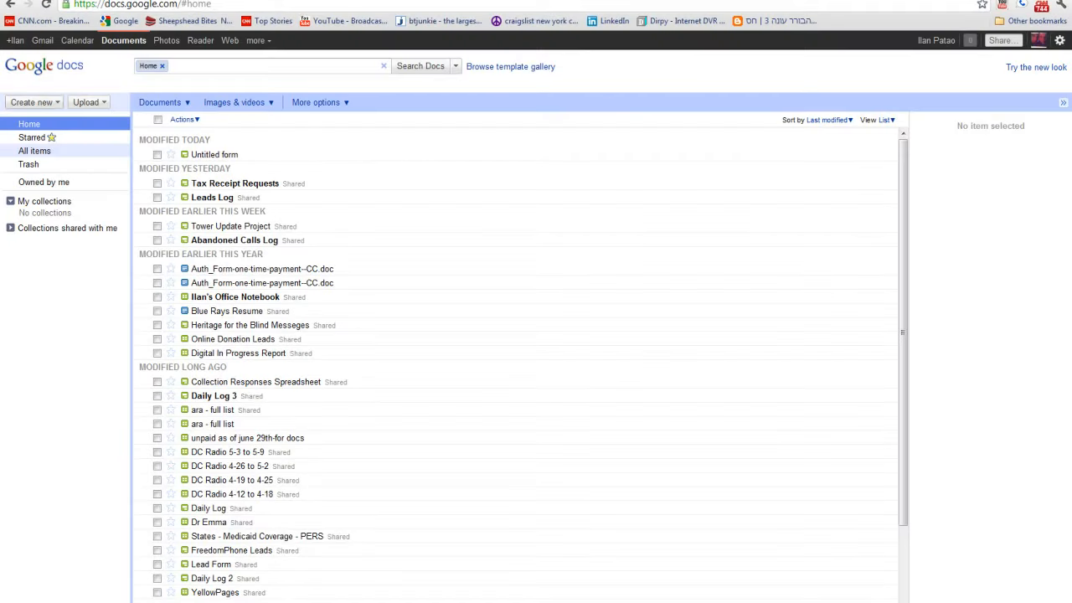
click(214, 155)
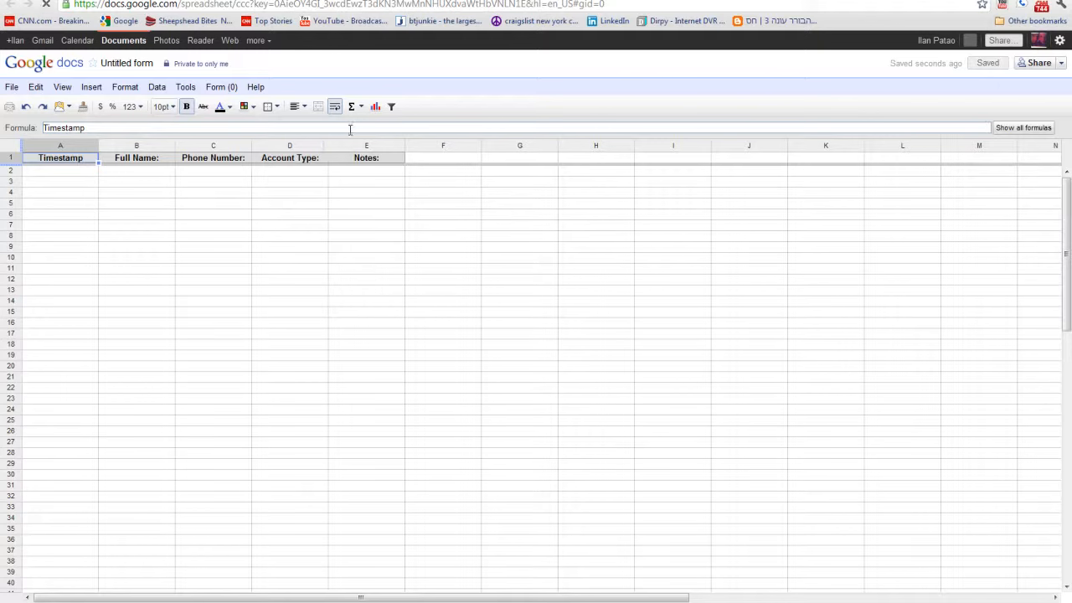
click(223, 88)
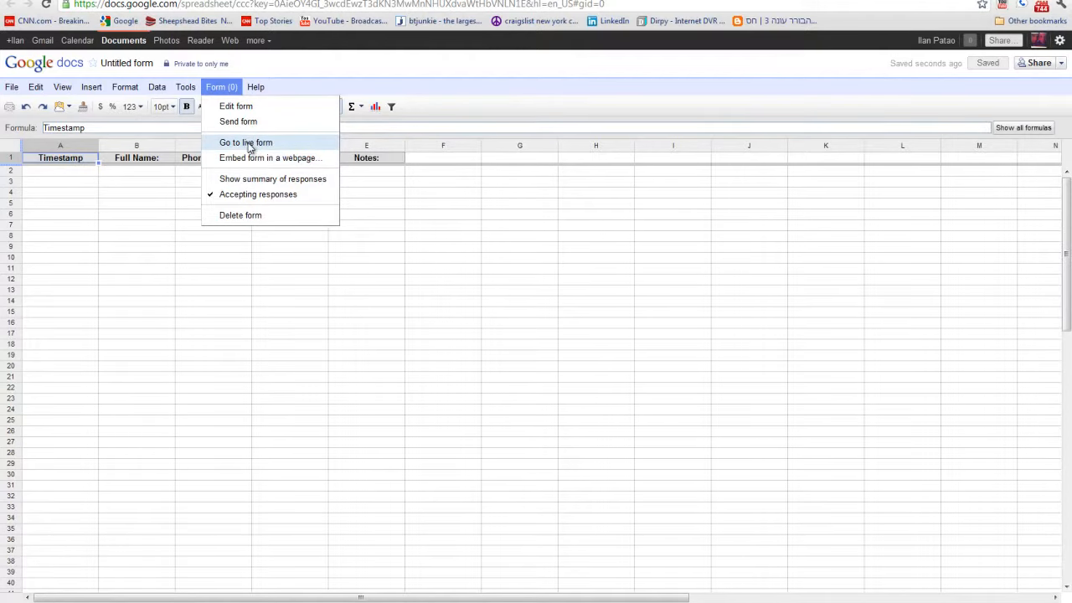
click(252, 144)
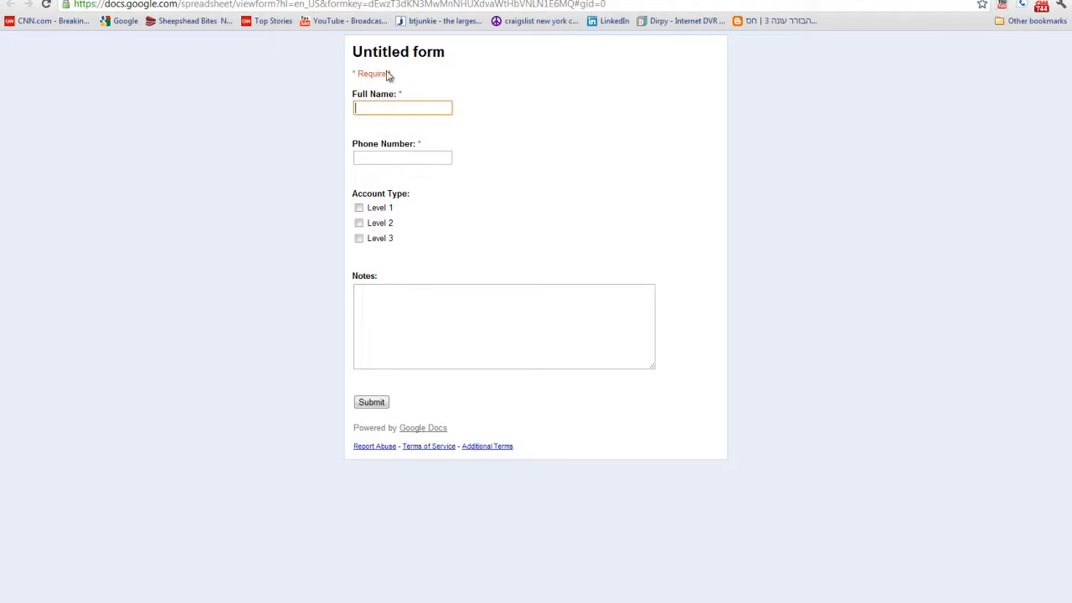
Step: Examine the live form's name, phone number, account type and notes fields, and its footer text
click(578, 3)
click(548, 289)
click(388, 108)
click(387, 157)
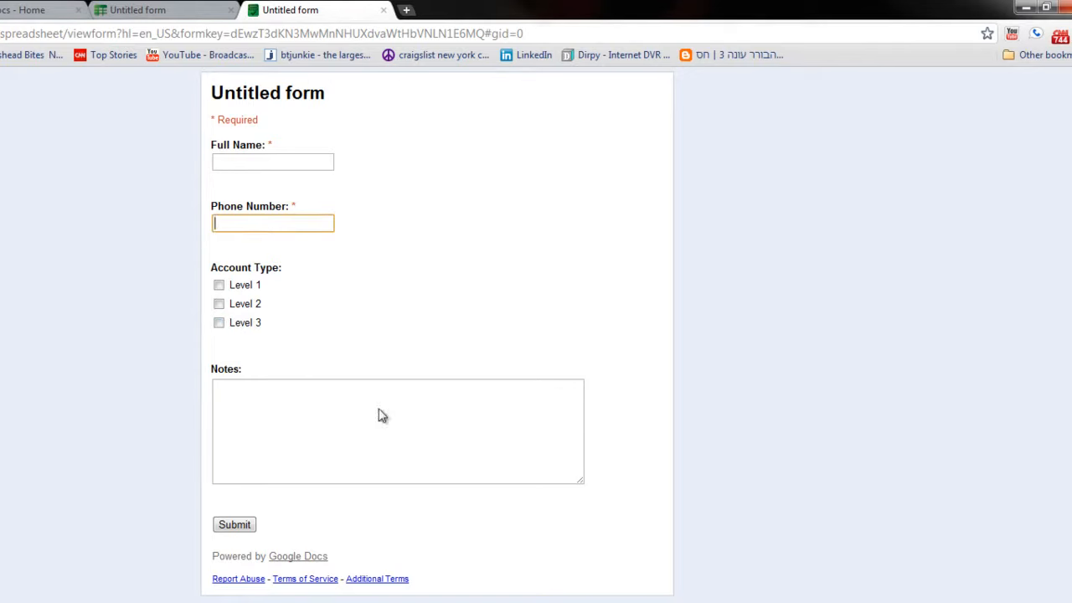
drag(217, 553, 338, 555)
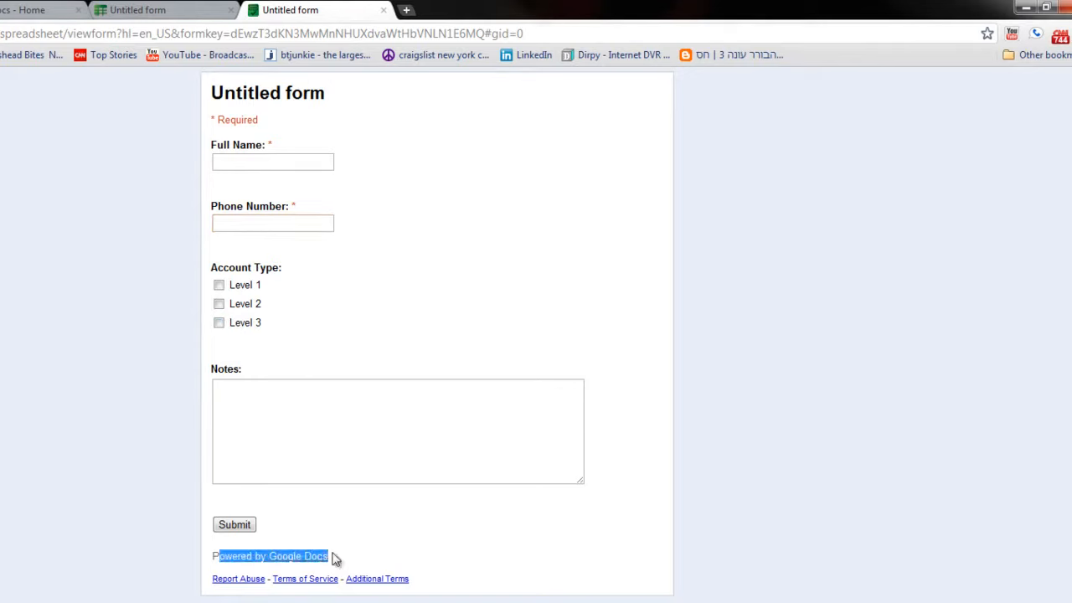
click(442, 554)
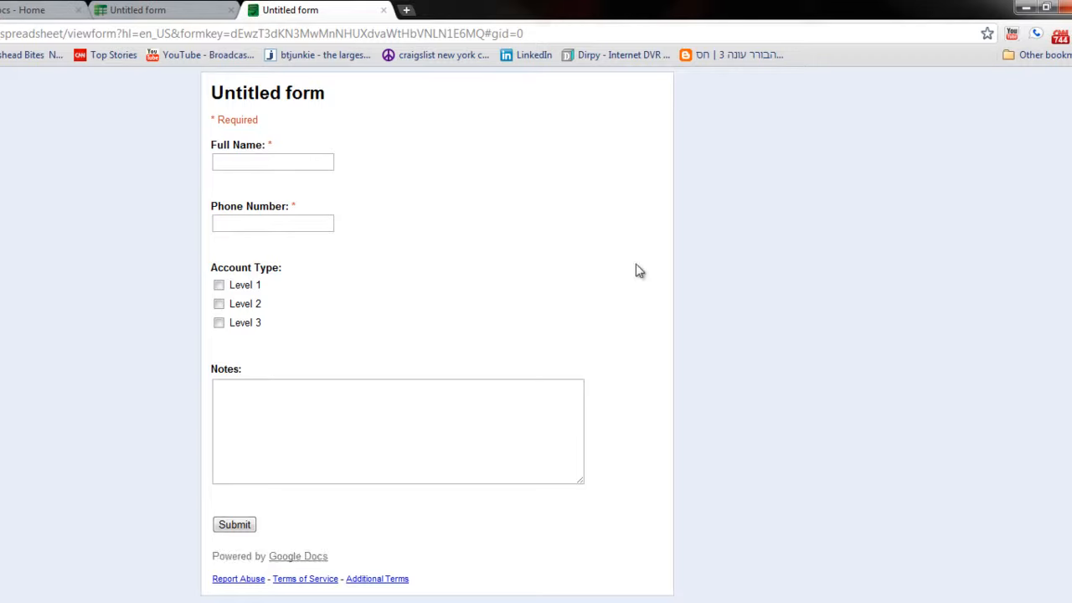
click(405, 393)
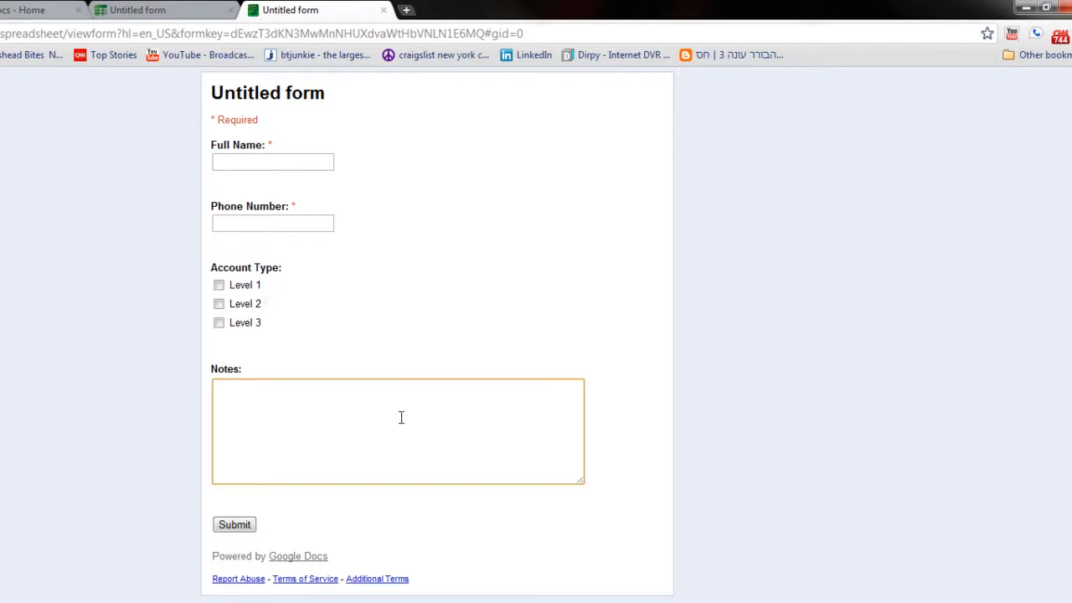
click(254, 159)
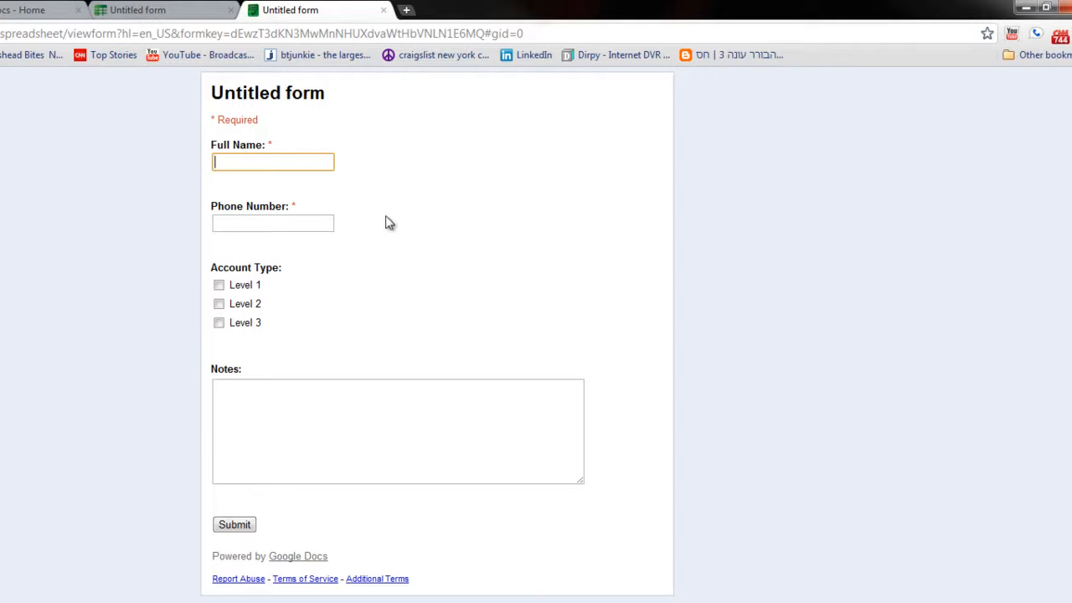
Step: Close the live form and rename the response spreadsheet "Sample for YouTube"
click(134, 9)
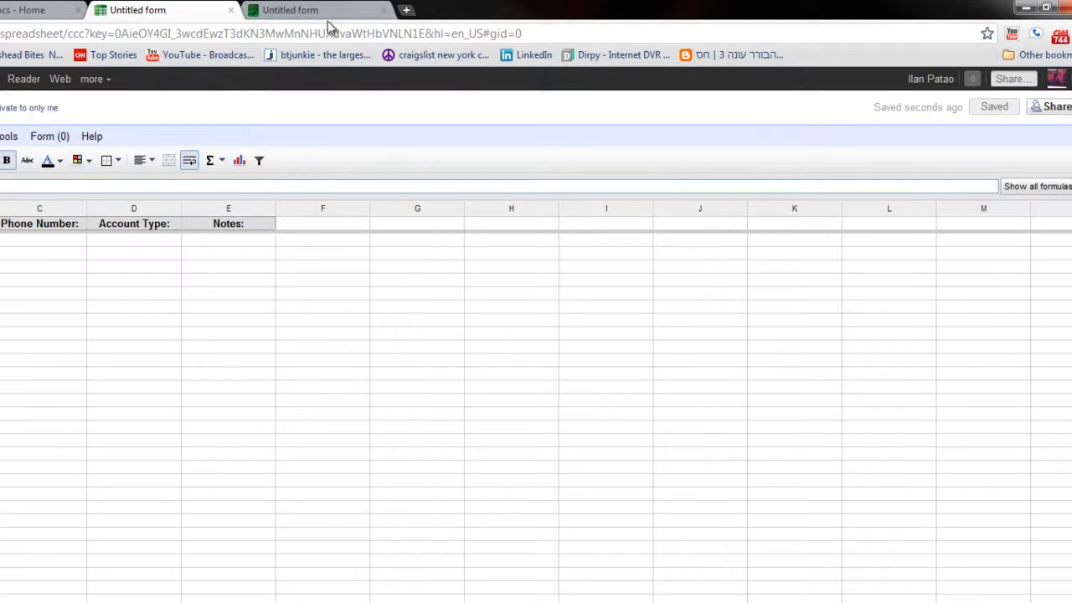
click(360, 12)
click(383, 11)
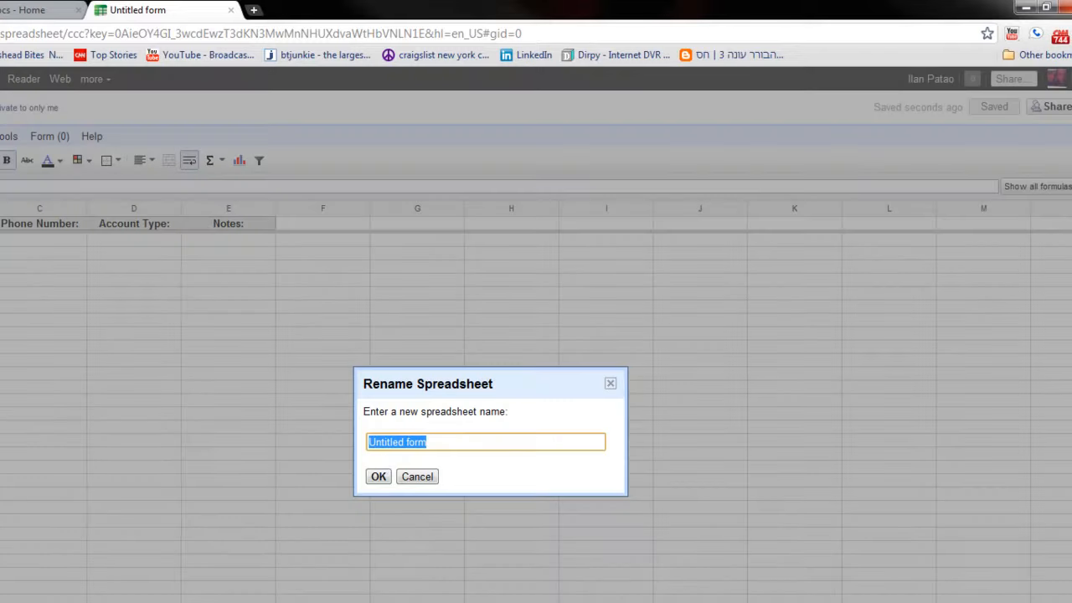
text(Sample for YouTube)
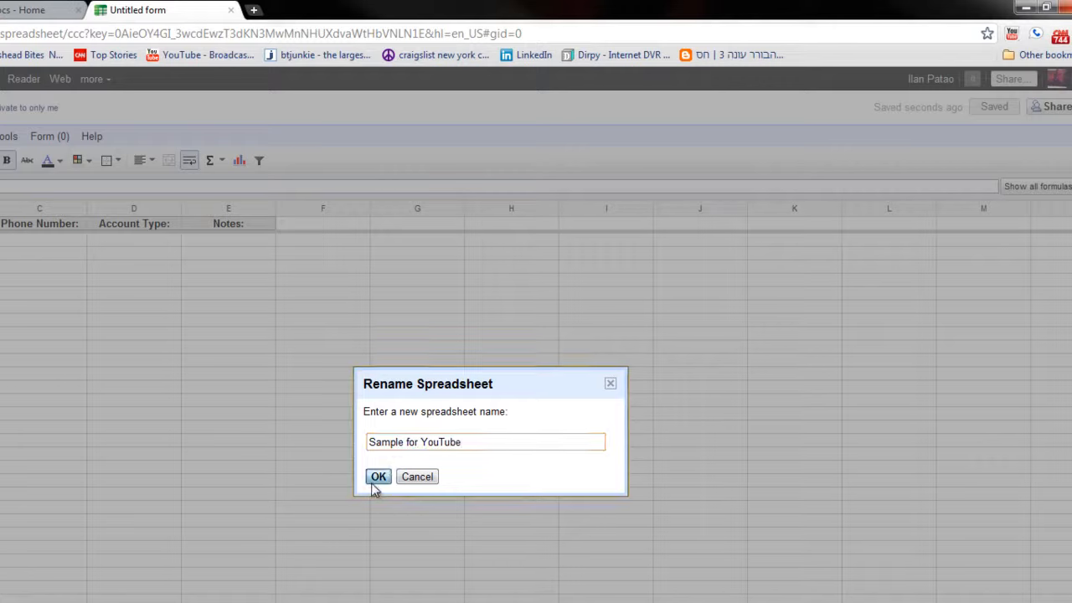
click(377, 476)
Step: Open the live form again from the renamed spreadsheet and reload it to check its title
click(47, 136)
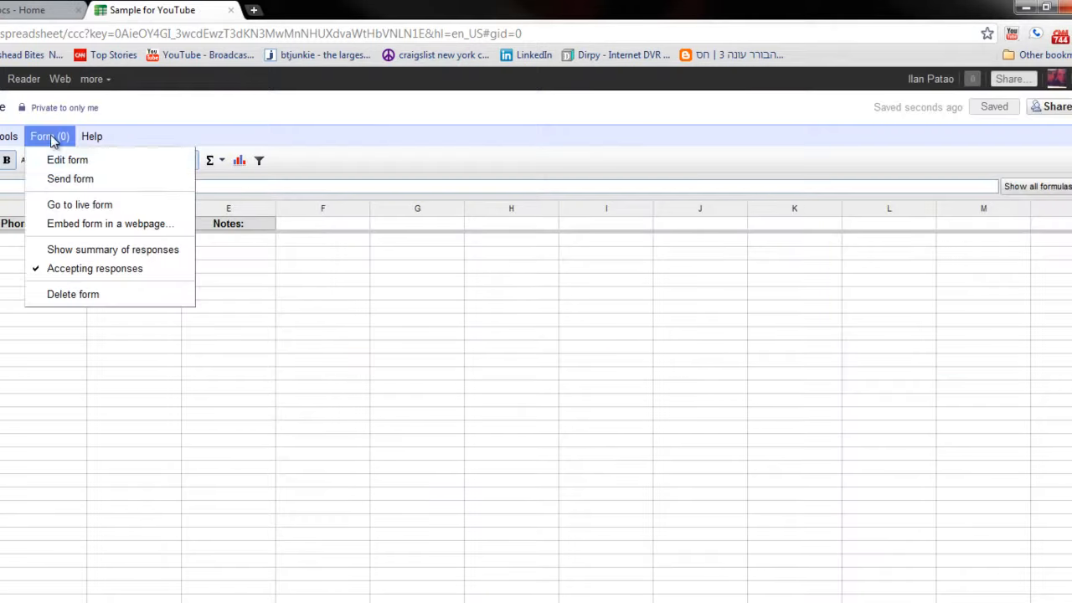
click(88, 206)
click(706, 190)
right_click(706, 191)
click(750, 237)
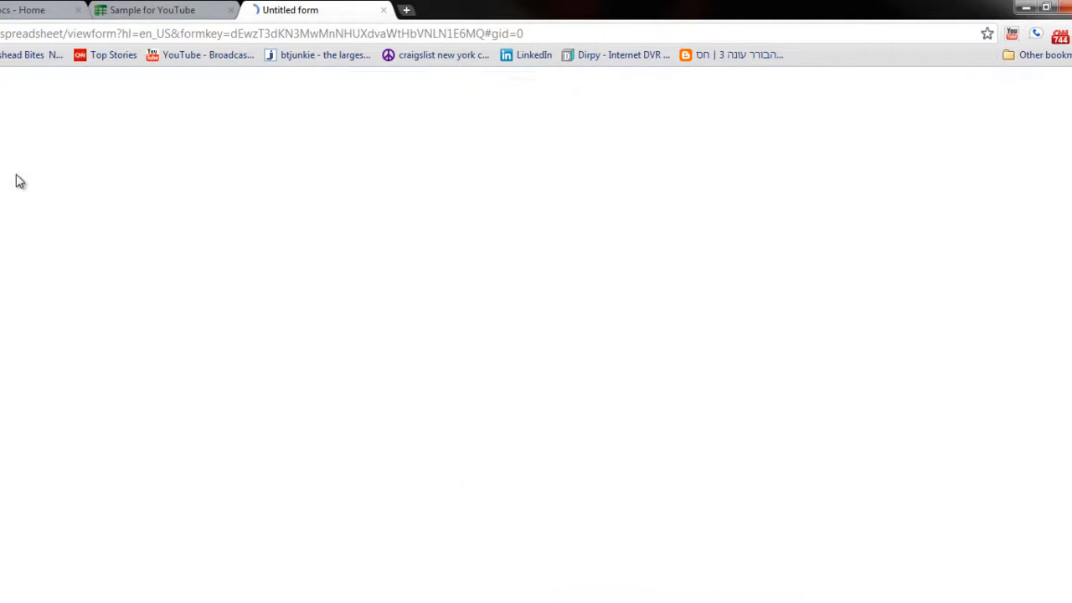
Step: Return to the response spreadsheet and save it
click(191, 2)
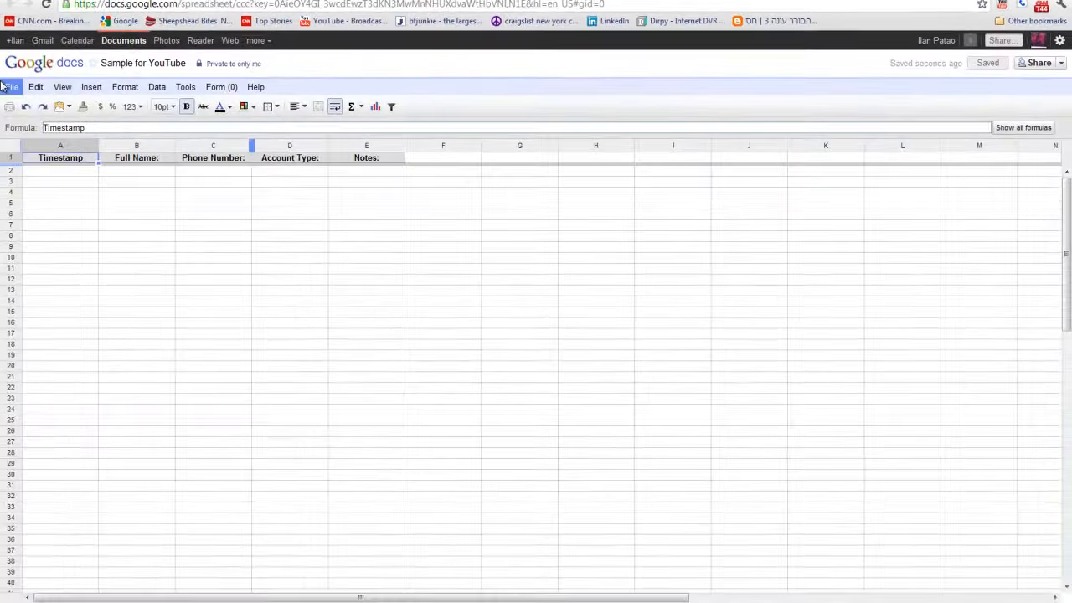
click(11, 86)
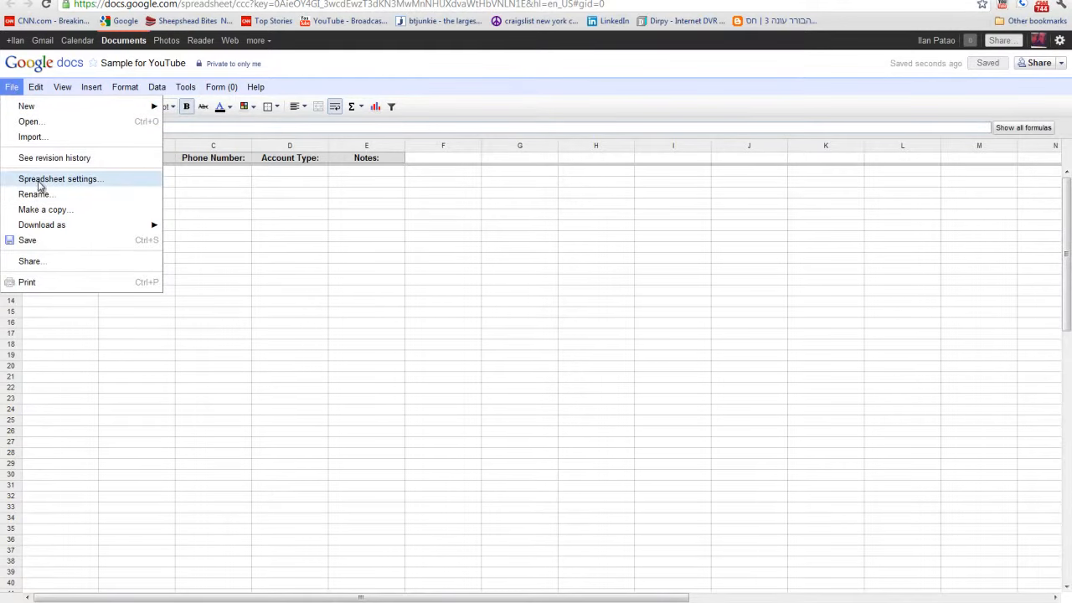
click(48, 247)
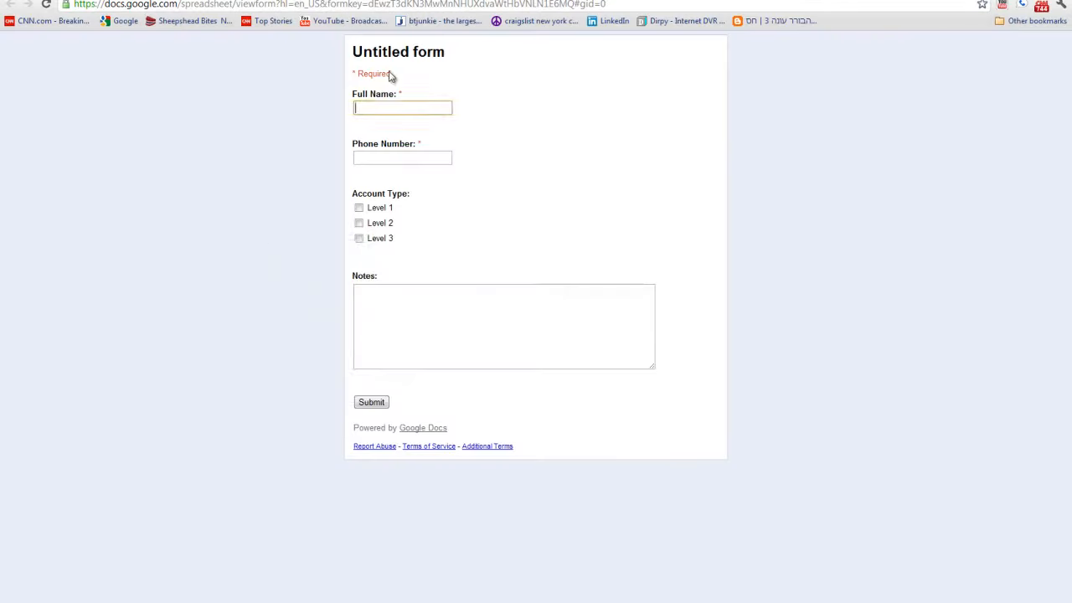
Step: Reload the live form to check its title, and return from the spreadsheet to the documents list
right_click(259, 241)
click(304, 281)
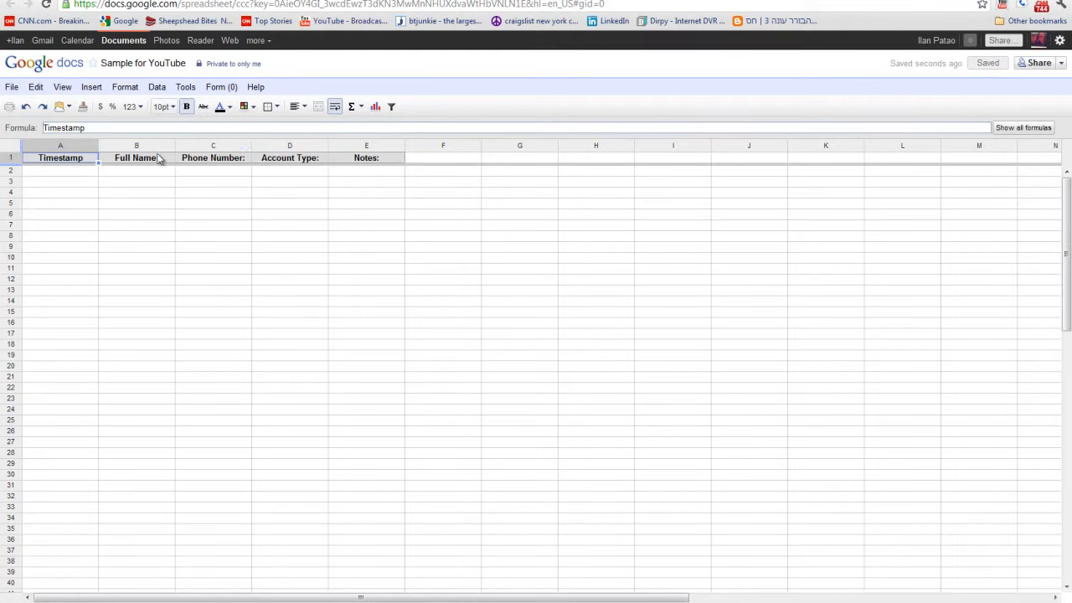
click(41, 63)
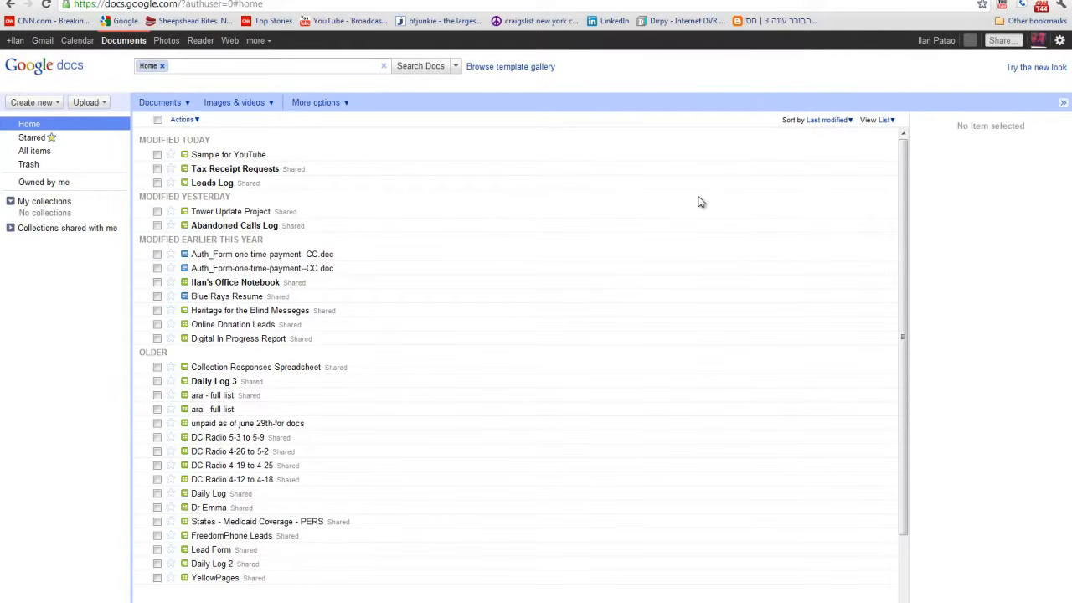
Step: Open the "Sample for YouTube" spreadsheet's form for editing, retitle it "Sample for YouTube", save it and close the editor
click(204, 156)
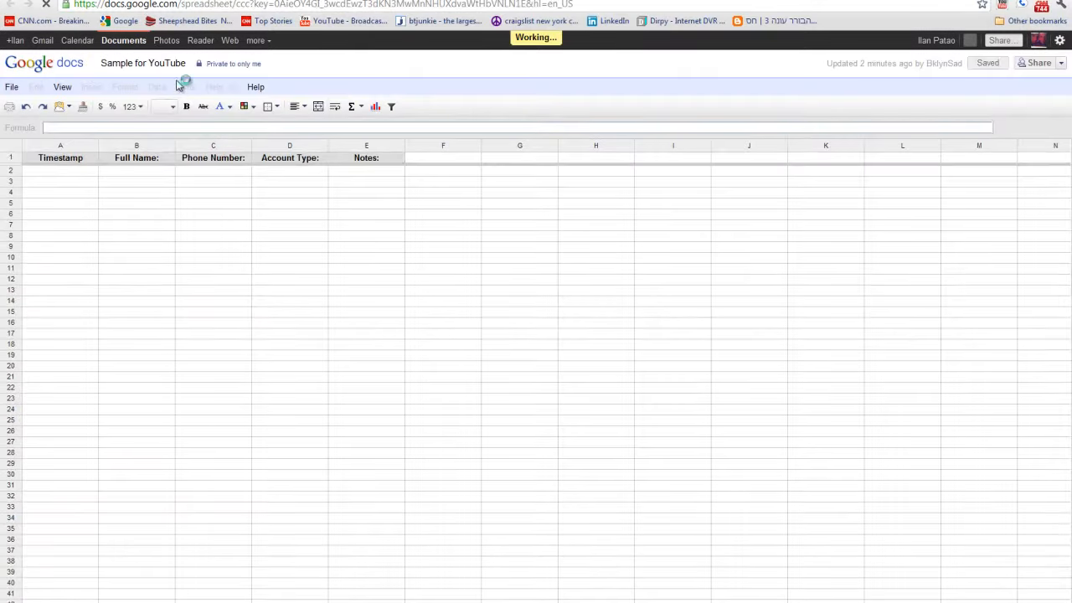
click(233, 88)
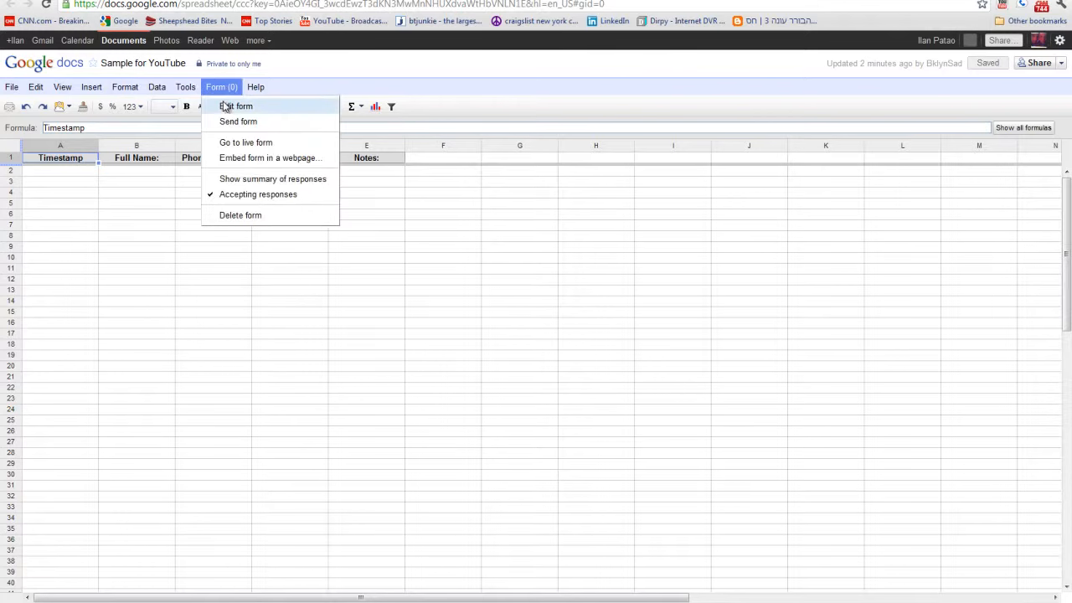
click(236, 109)
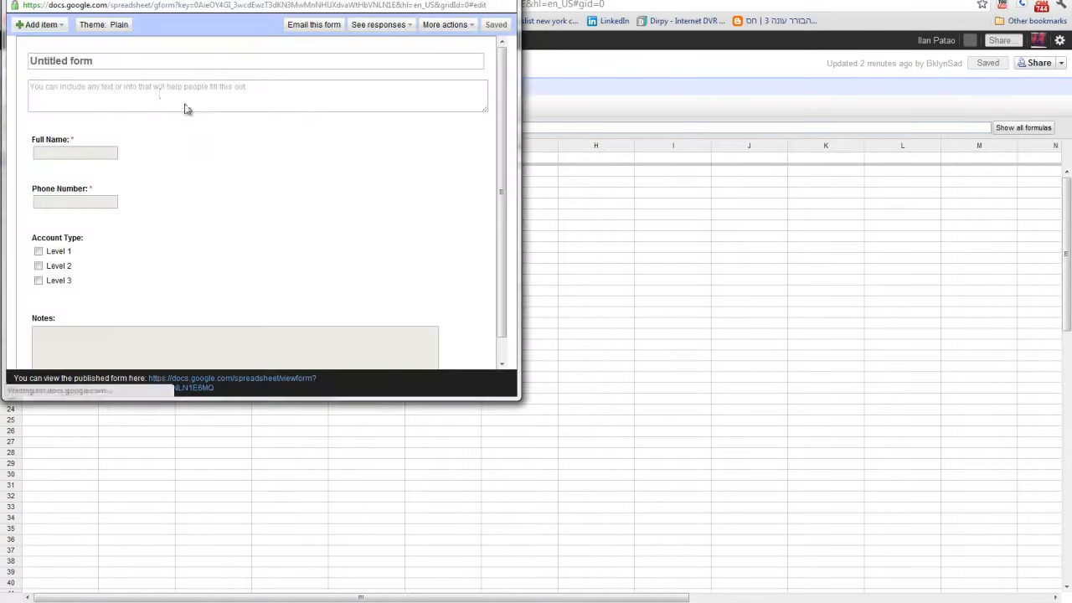
click(99, 60)
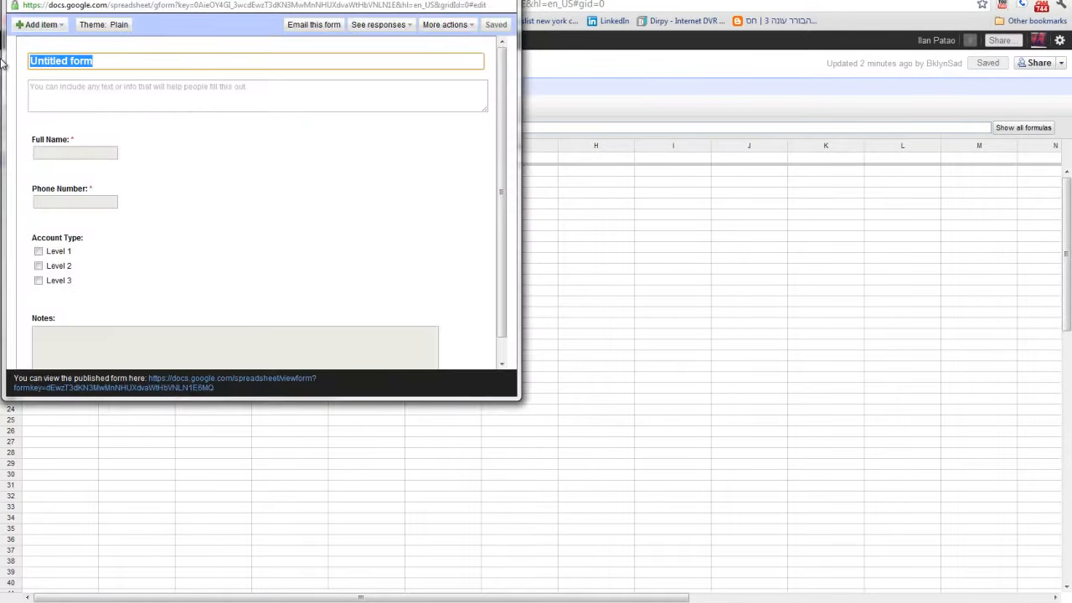
text(sda)
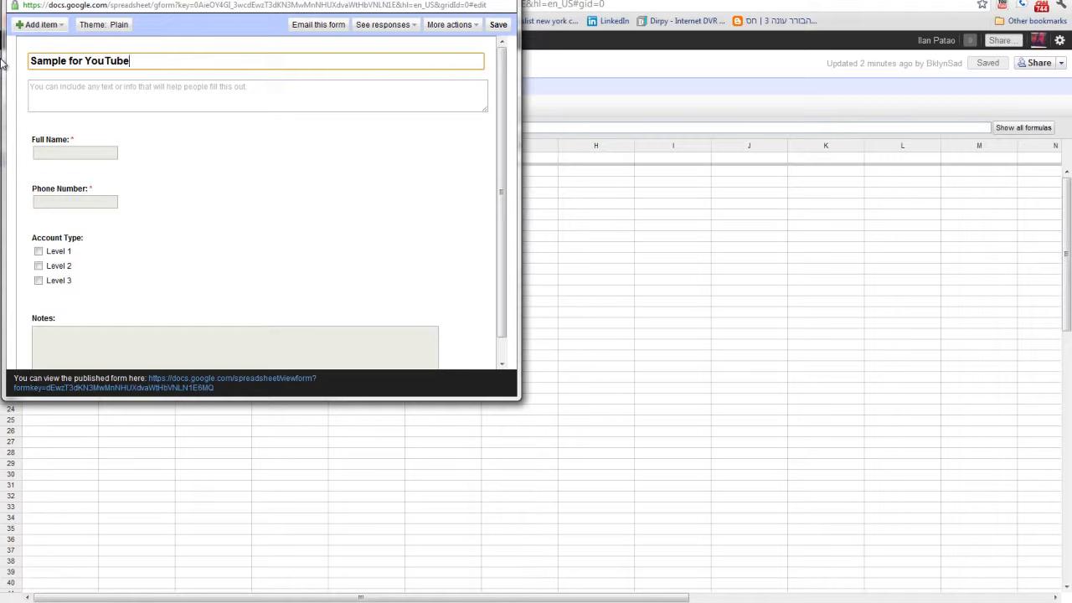
click(495, 24)
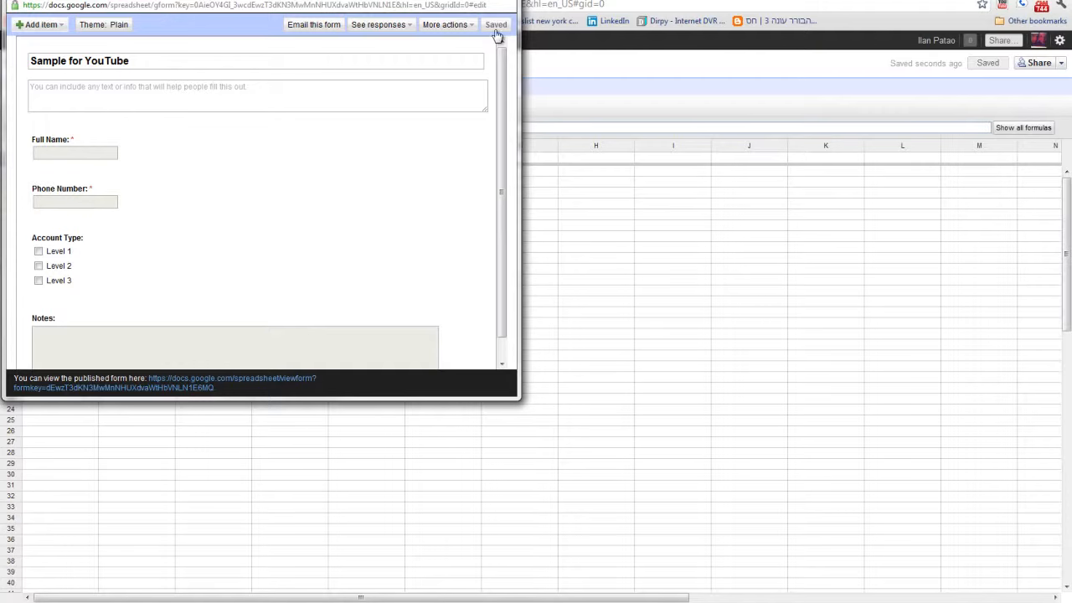
click(502, 1)
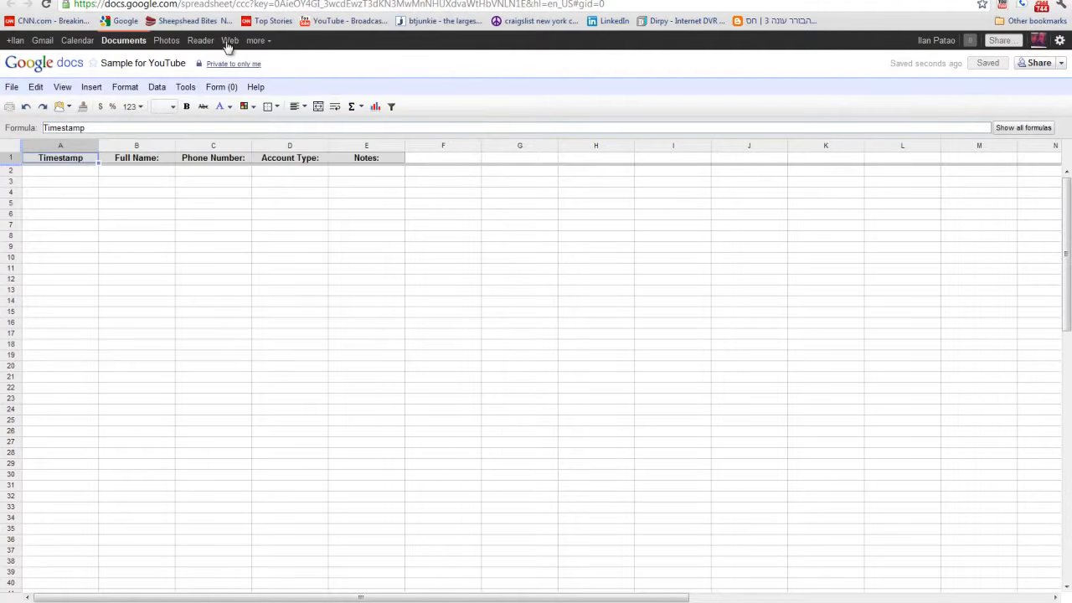
Step: Open the live form from the spreadsheet and reload it to check its title
click(221, 86)
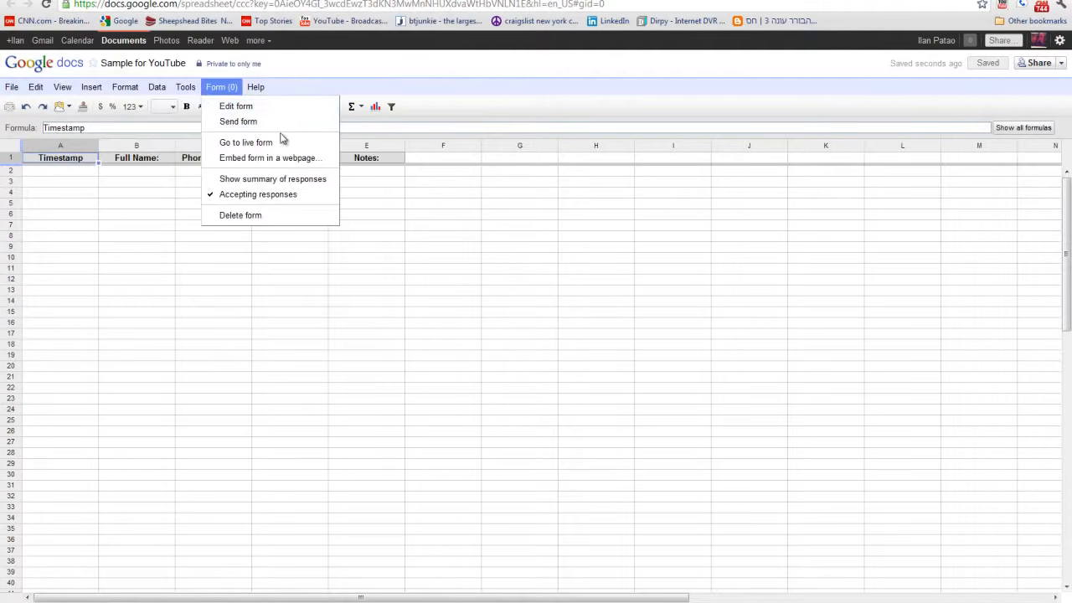
click(280, 143)
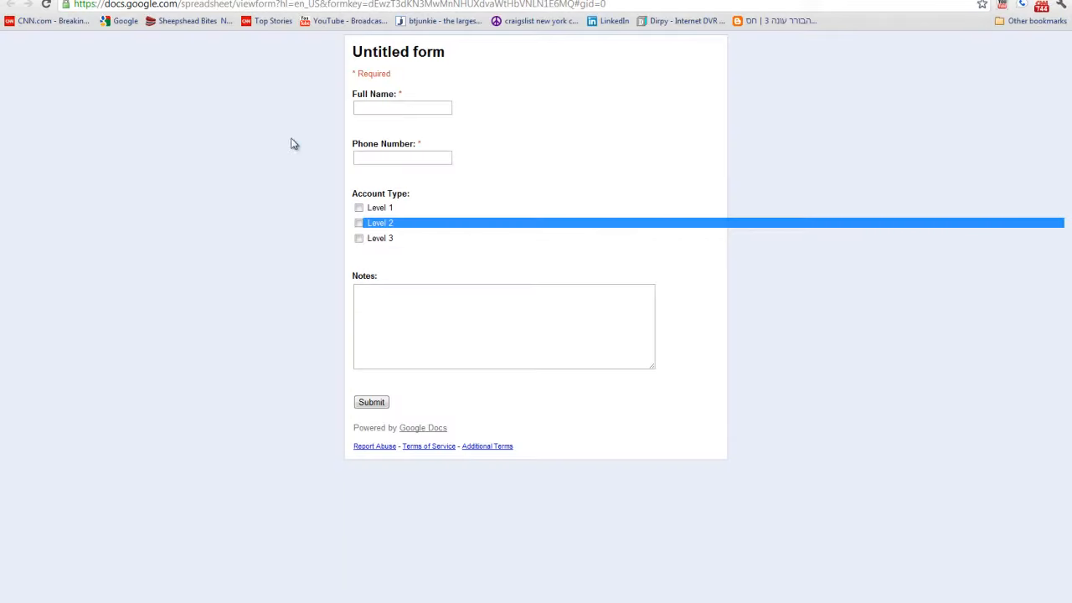
right_click(602, 94)
click(630, 130)
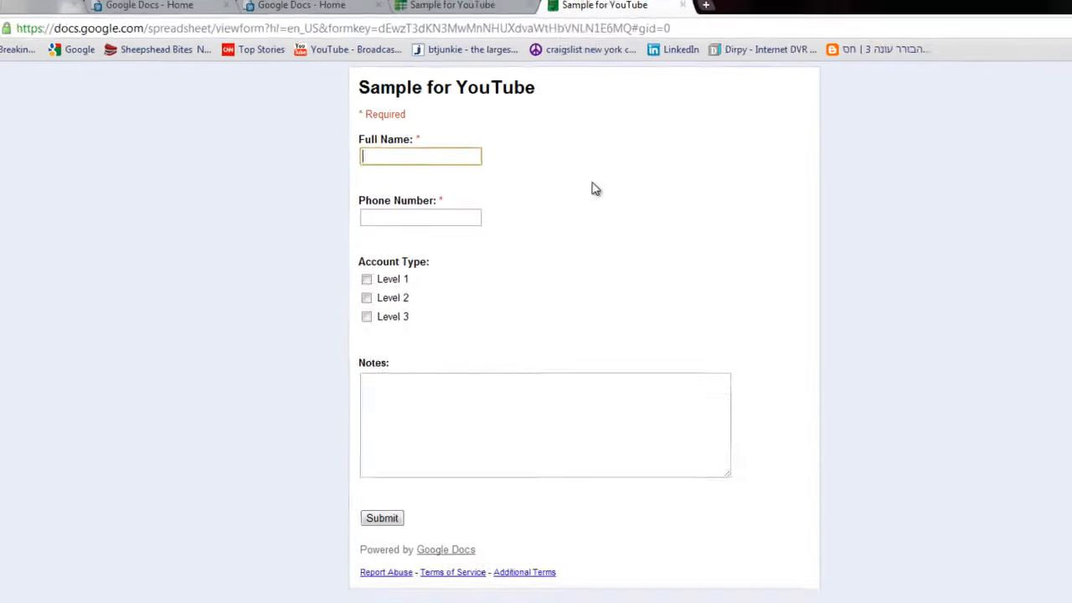
drag(375, 89, 491, 88)
click(727, 267)
Step: Submit a response with the customer's full name and phone number, Level 1 and Level 3, and notes "Please call back on Friday, 10:00AM EST."
click(448, 168)
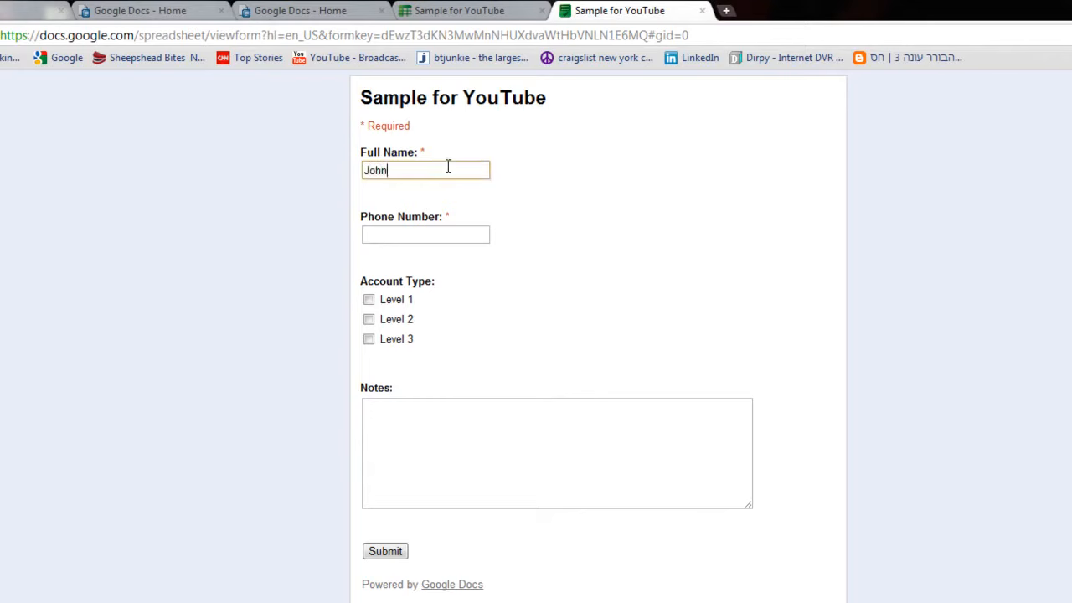
key(Tab)
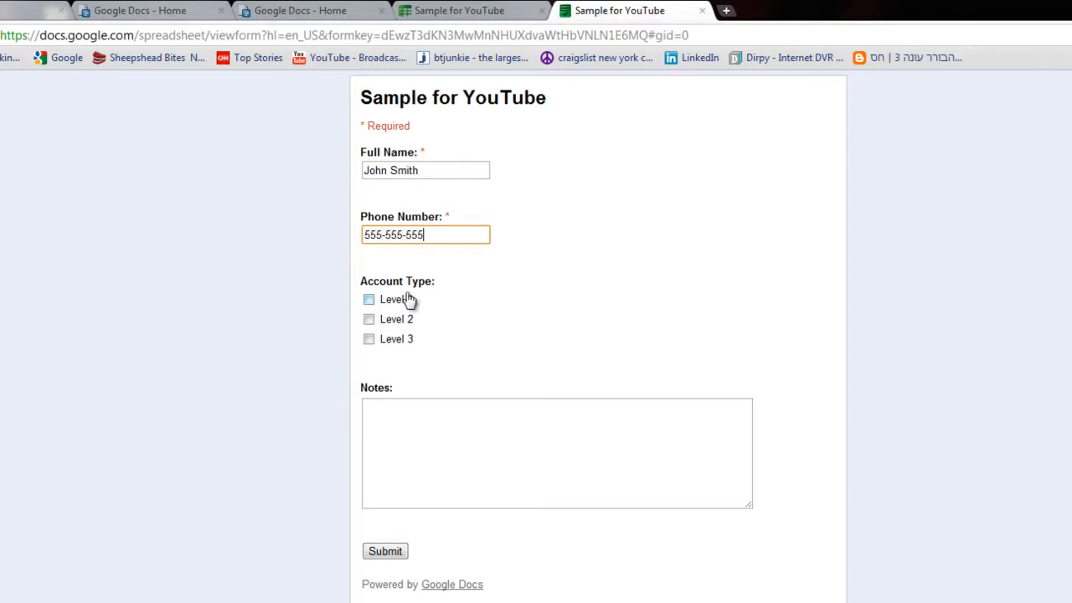
click(369, 299)
click(369, 339)
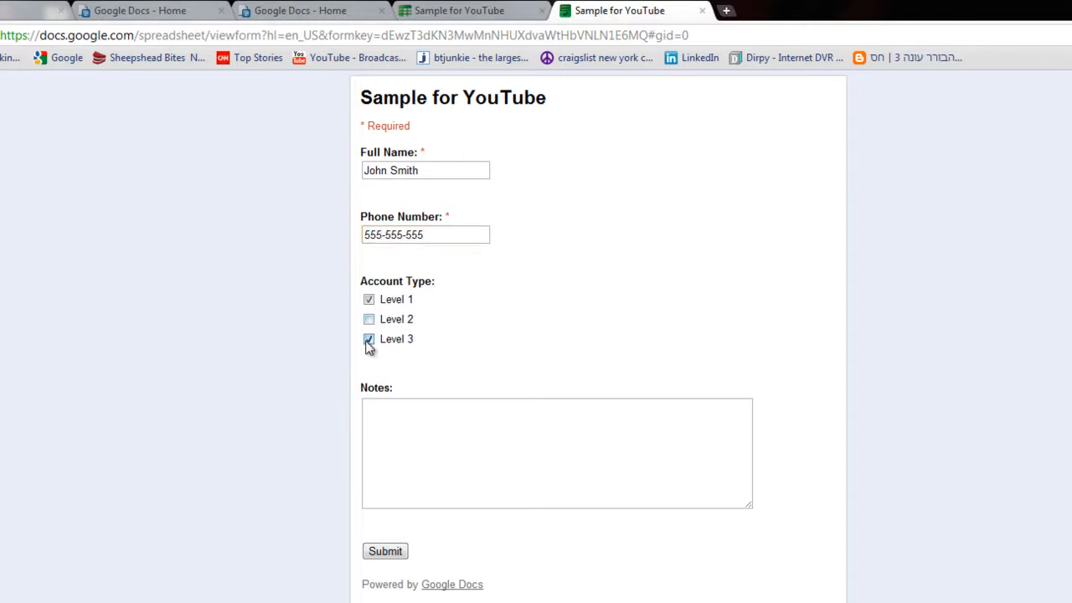
click(433, 417)
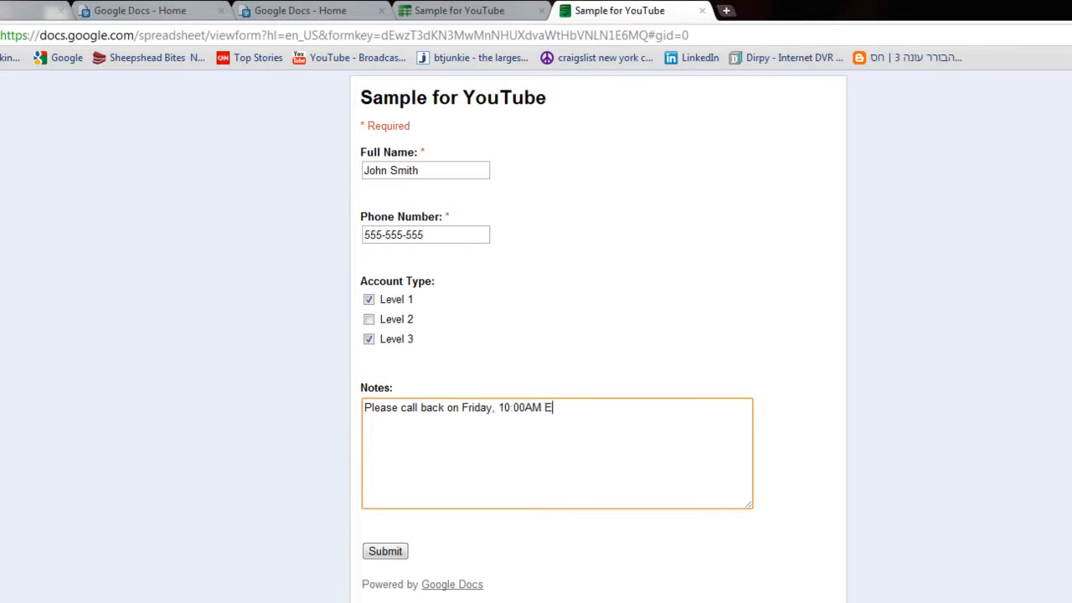
click(379, 550)
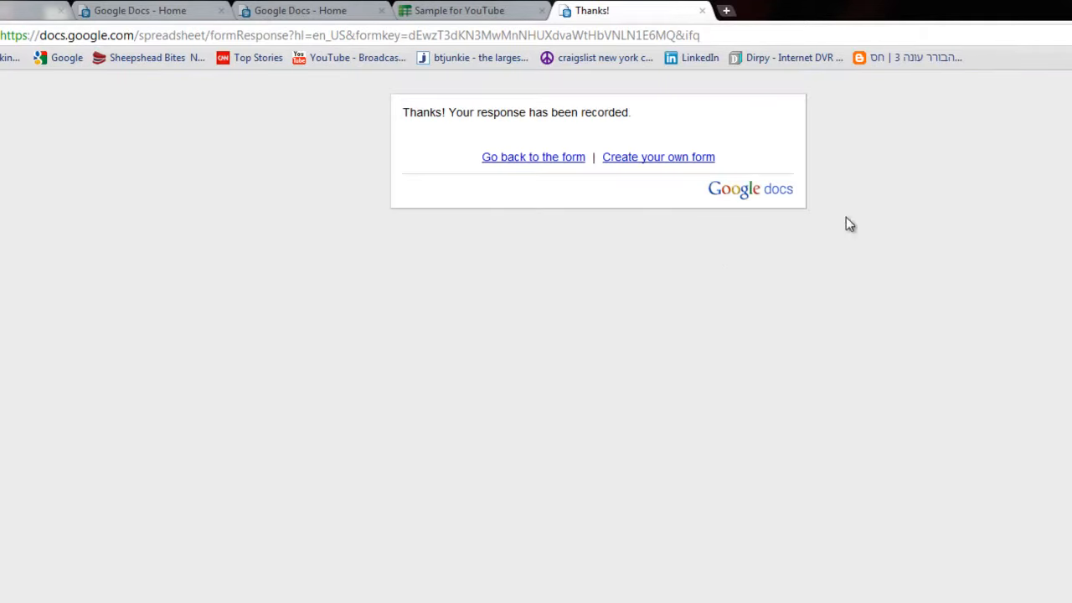
Step: Return to the response spreadsheet and widen the Notes column so the note fits on one line
click(469, 10)
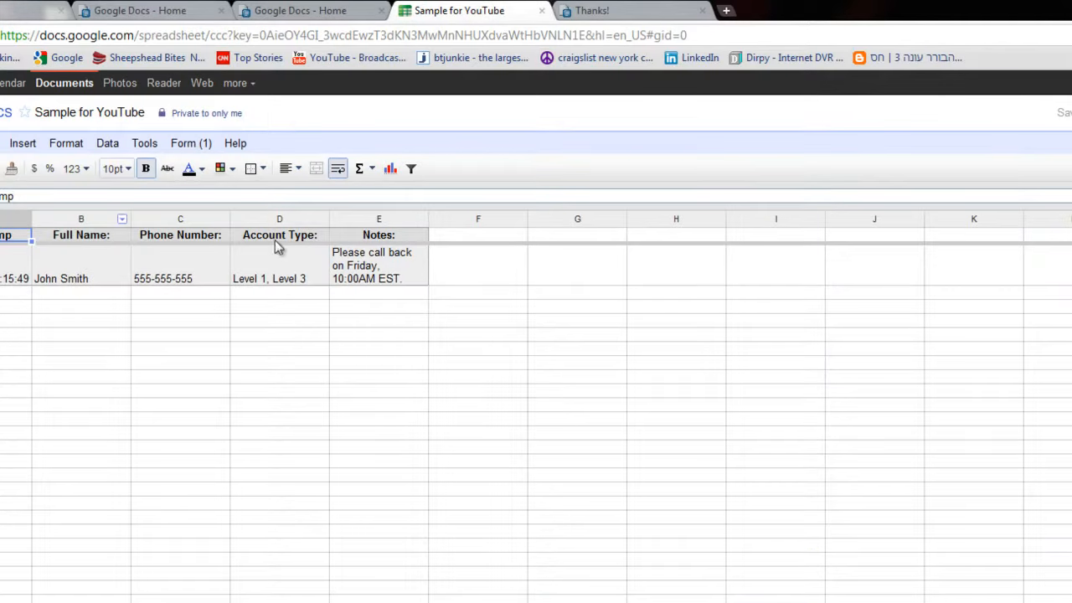
drag(428, 218, 570, 219)
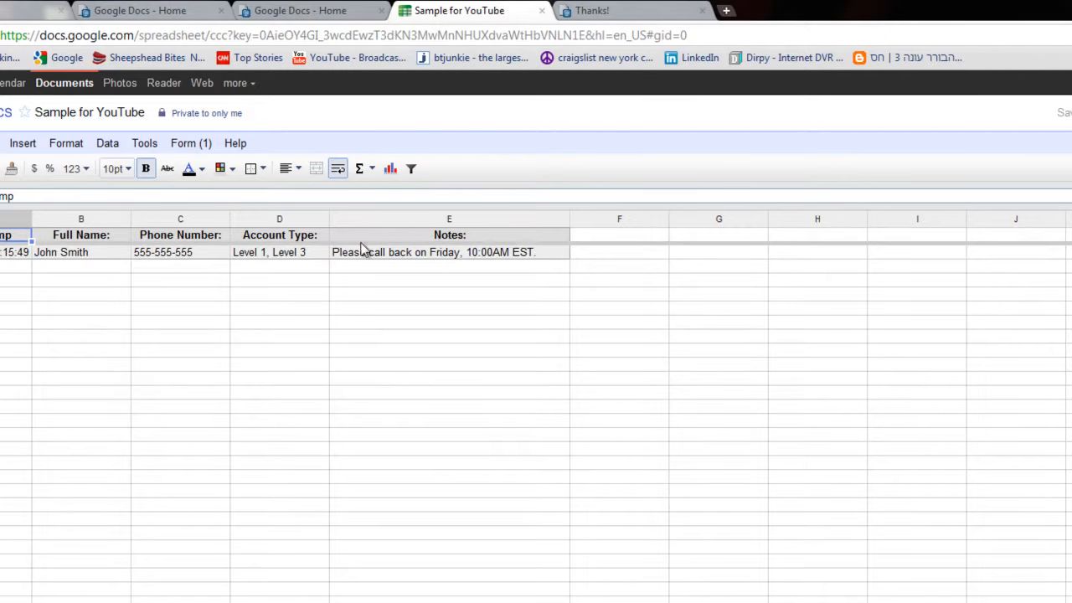
Step: Go back to the live form and enter a second customer's full name and phone number
click(654, 9)
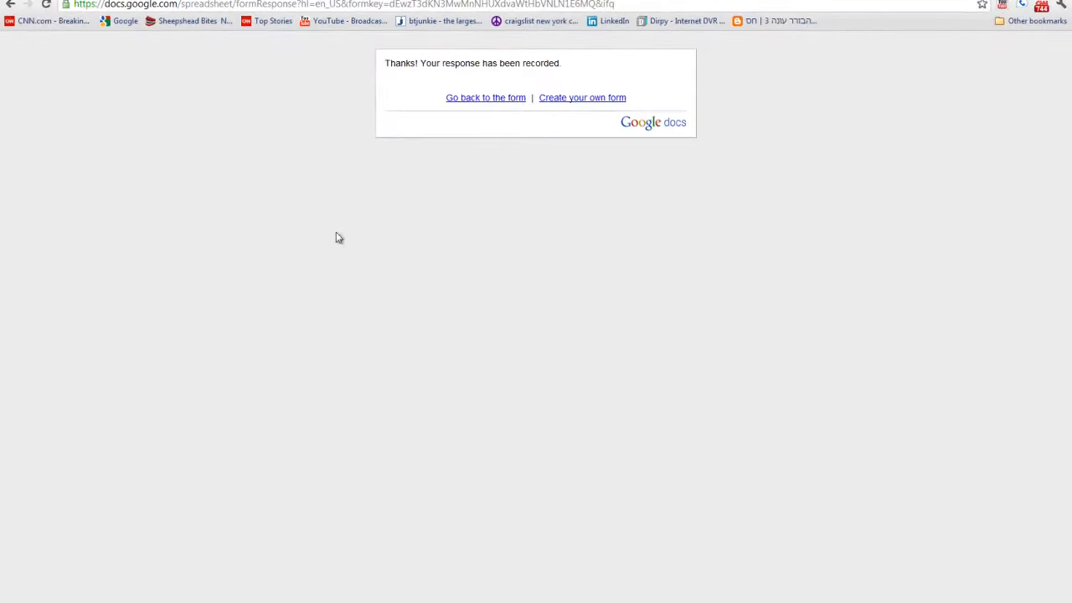
click(509, 99)
click(429, 110)
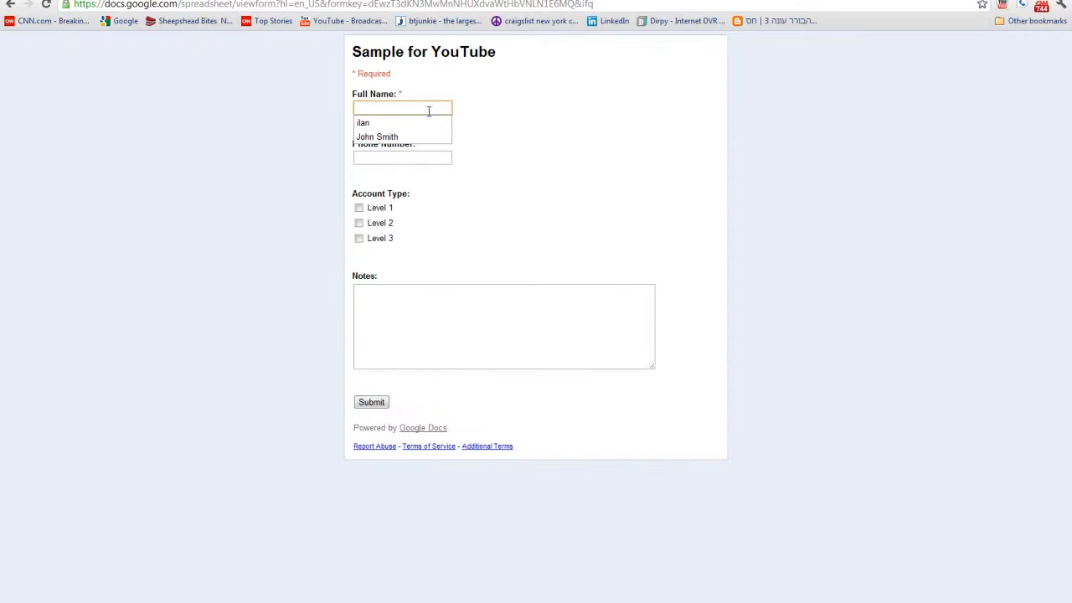
text(Jane Smith)
key(Tab)
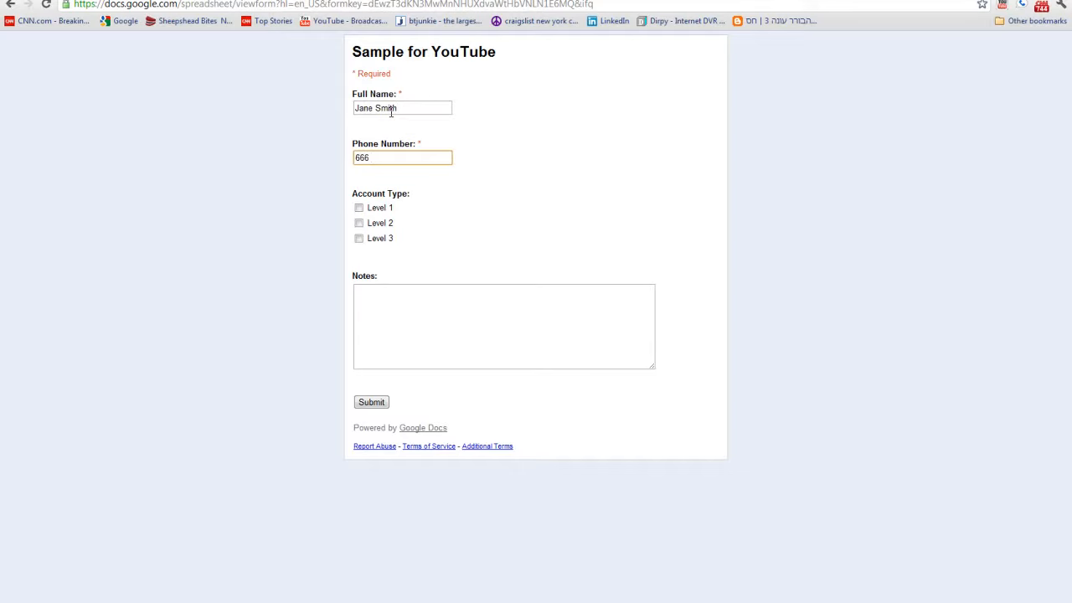
key(Tab)
Step: Select account types Level 2 and Level 3, enter the notes "Please call to confirm order." and submit the response
click(359, 223)
click(359, 239)
click(391, 319)
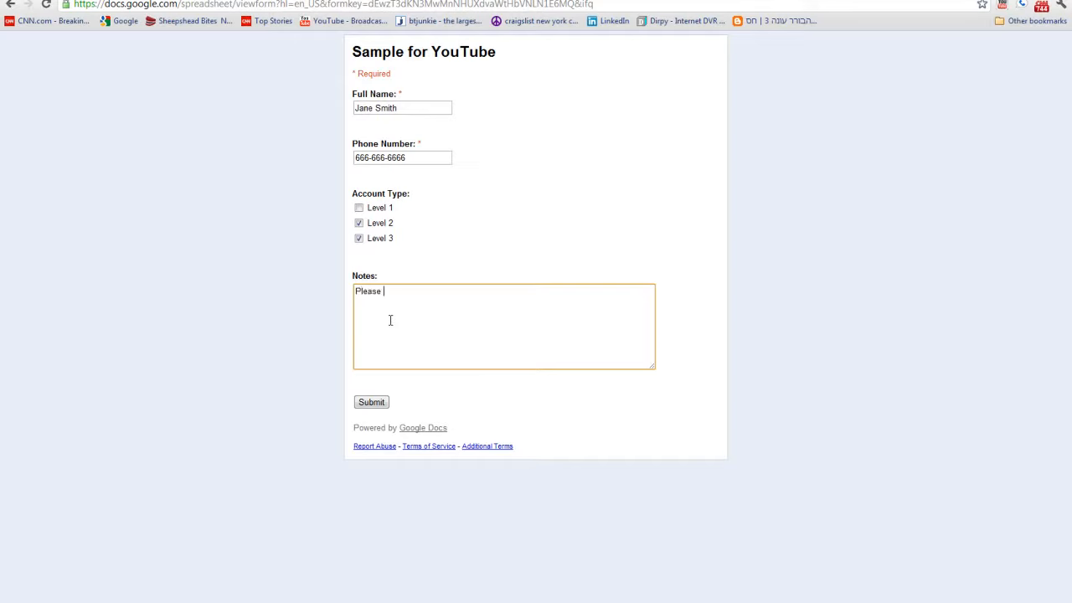
text(Please call to confirm order.)
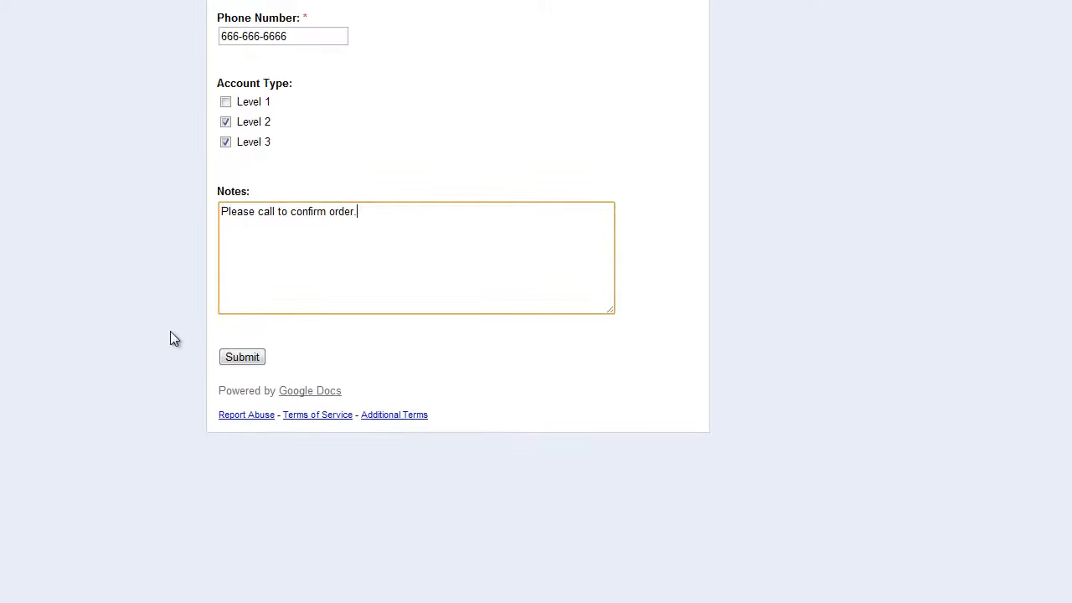
click(230, 359)
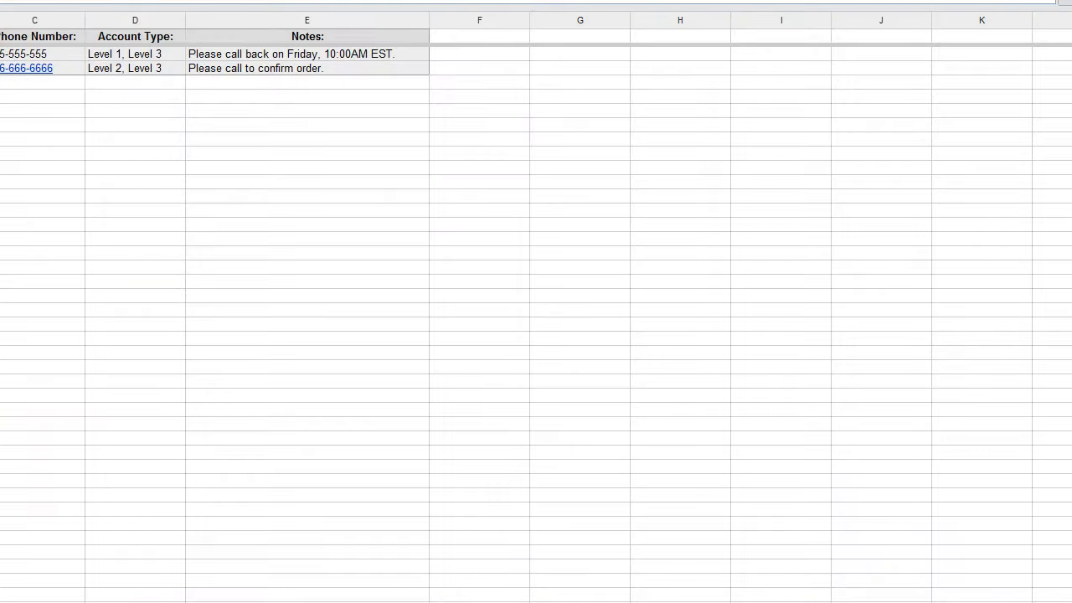
Step: Complete the phone number in the first response row of the spreadsheet
double_click(52, 55)
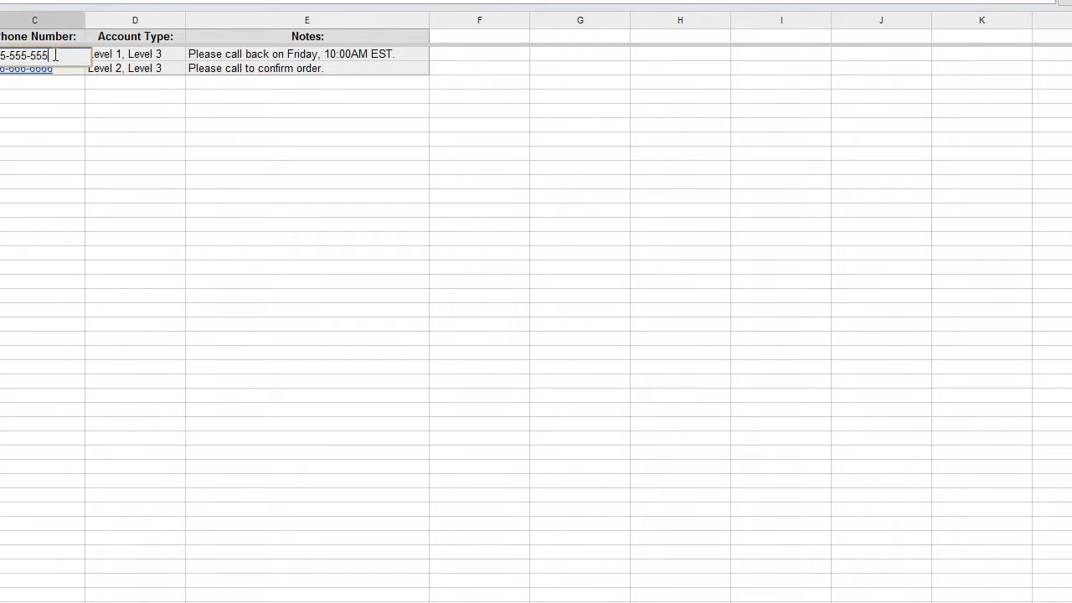
click(82, 137)
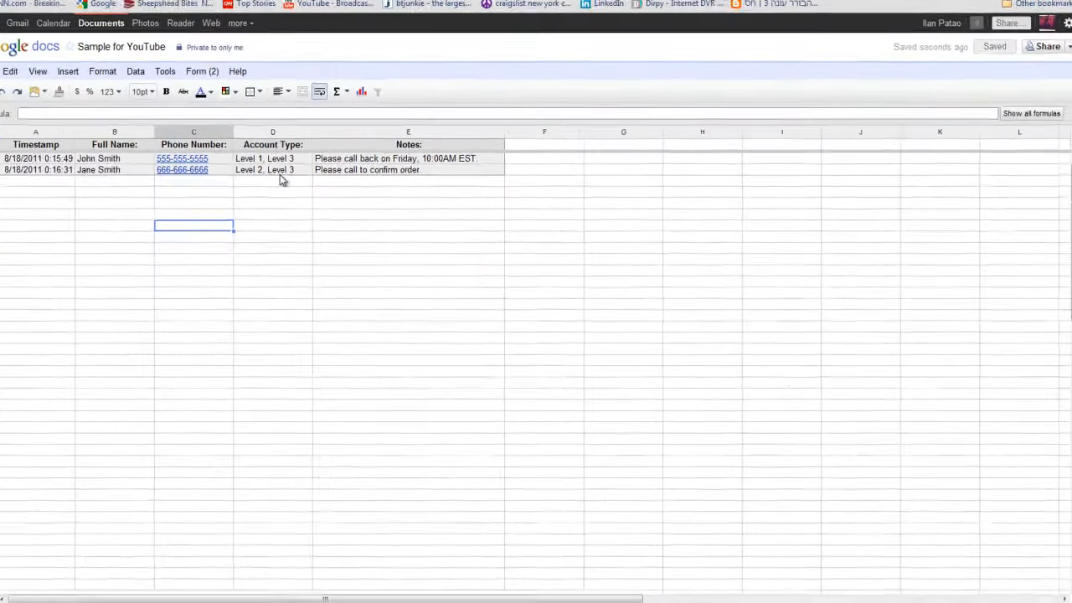
Step: Review the two recorded responses in the spreadsheet, from their timestamps to their notes
scroll(71, 165, down, 3)
scroll(234, 259, down, 3)
scroll(235, 259, up, 6)
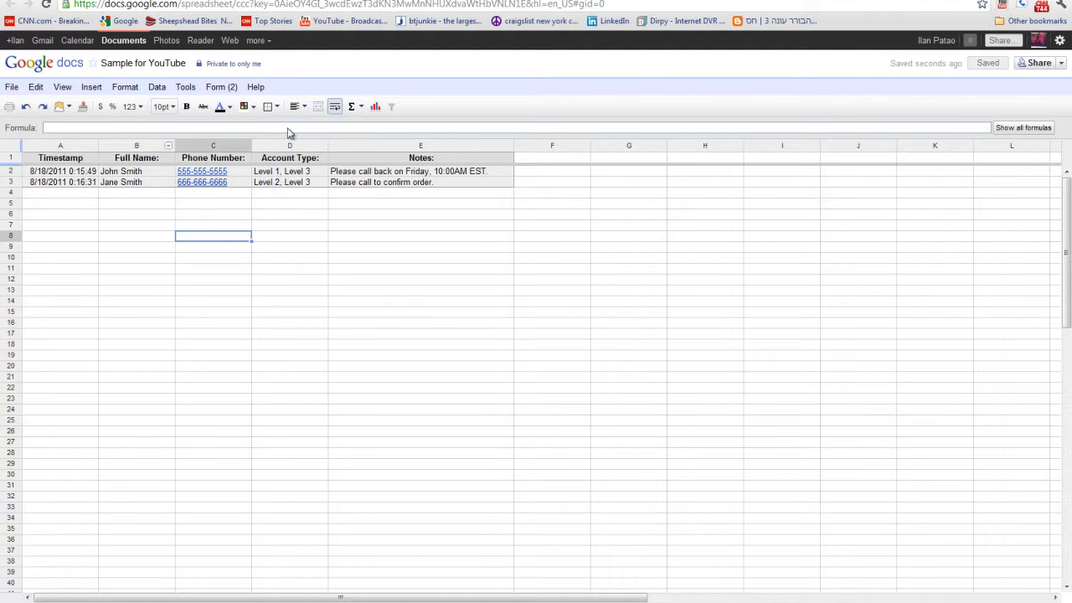
click(406, 195)
drag(375, 185, 72, 174)
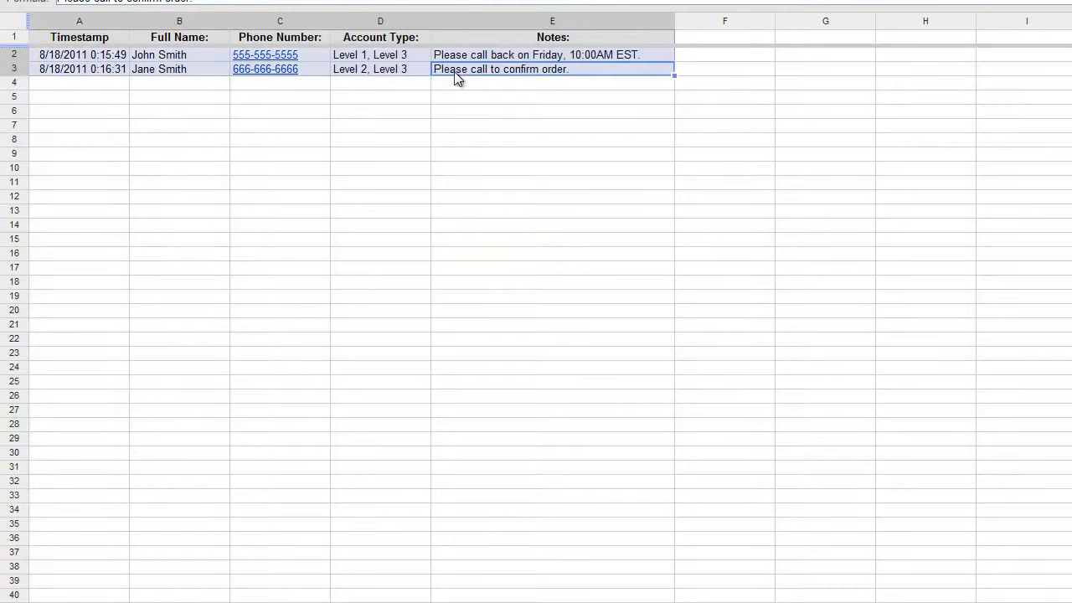
click(522, 101)
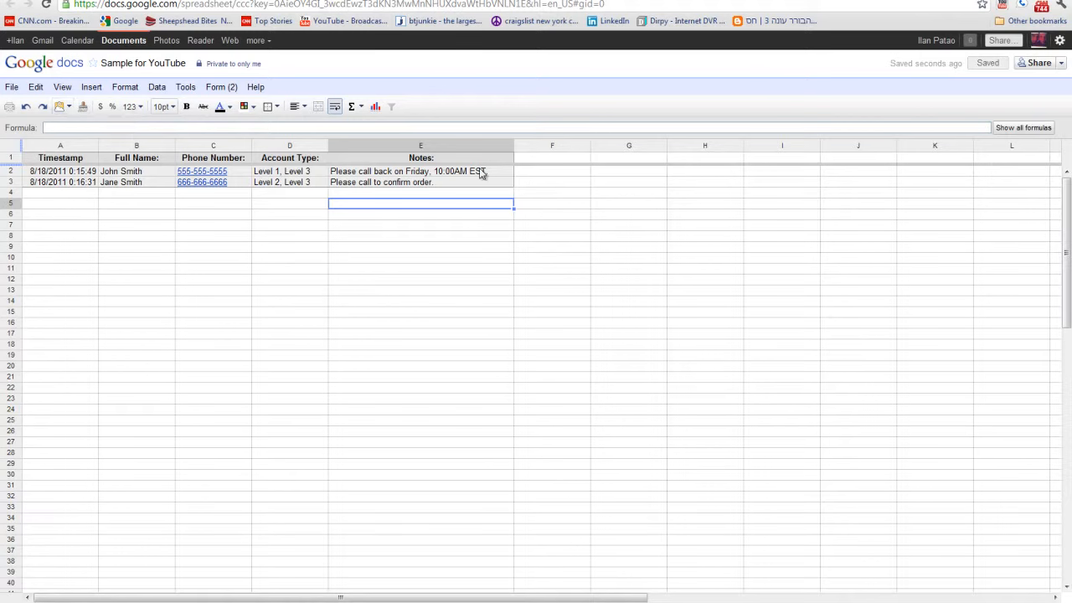
Step: Fill the first response's Notes cell with a light green background
click(414, 174)
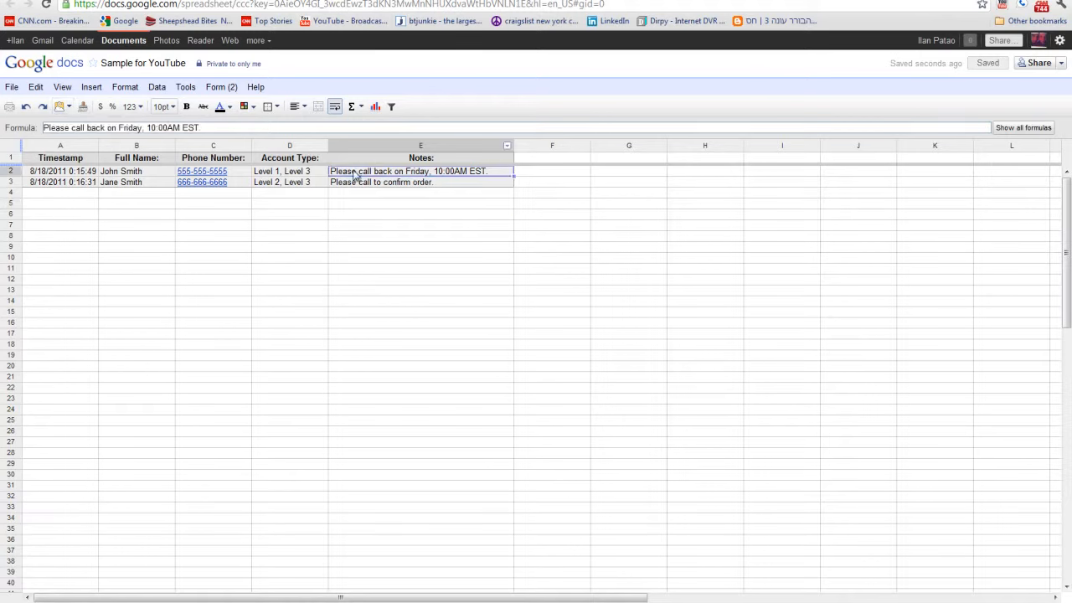
click(253, 107)
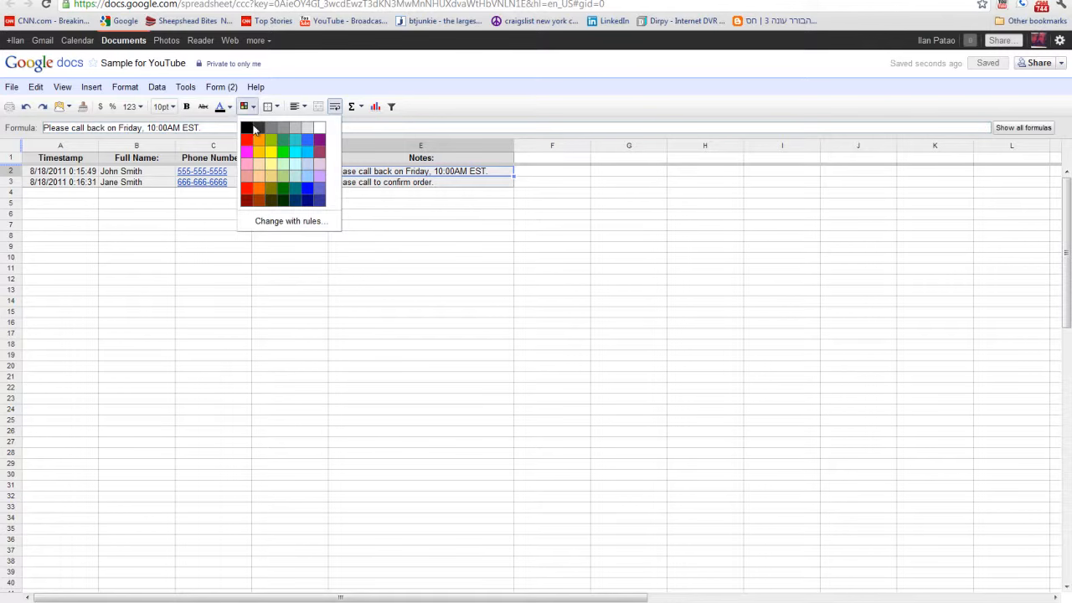
click(282, 166)
click(417, 195)
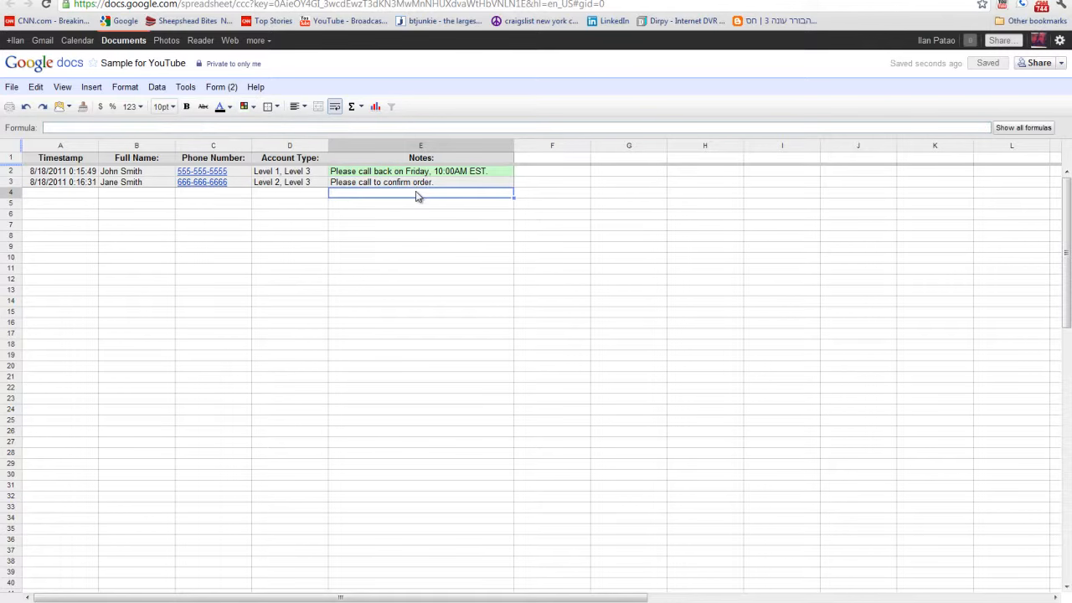
Step: Fill the second response's Notes cell with a purple background and deselect it
click(420, 183)
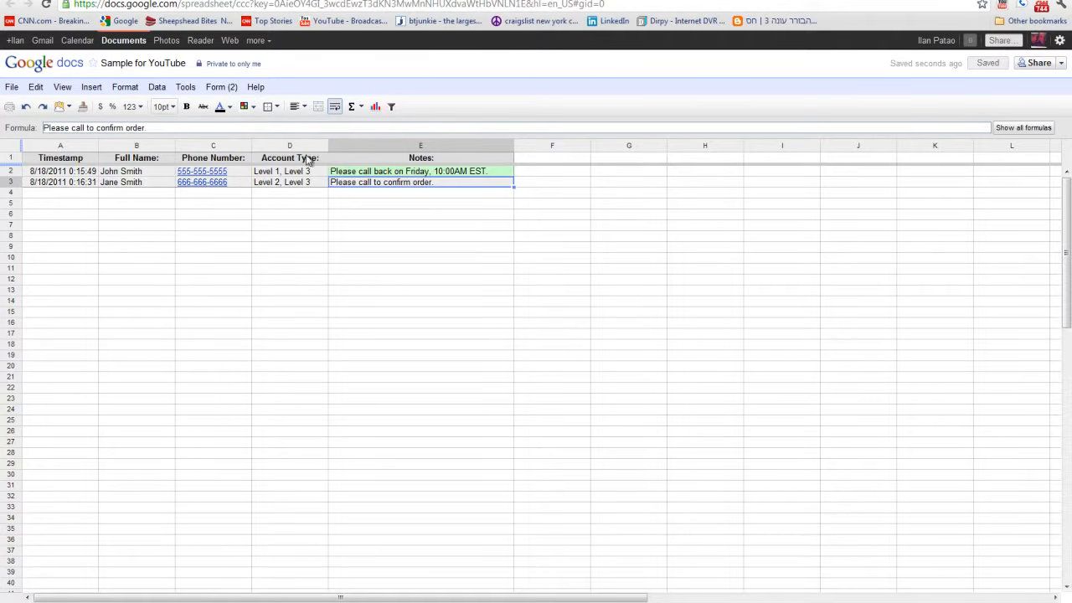
click(253, 106)
click(319, 140)
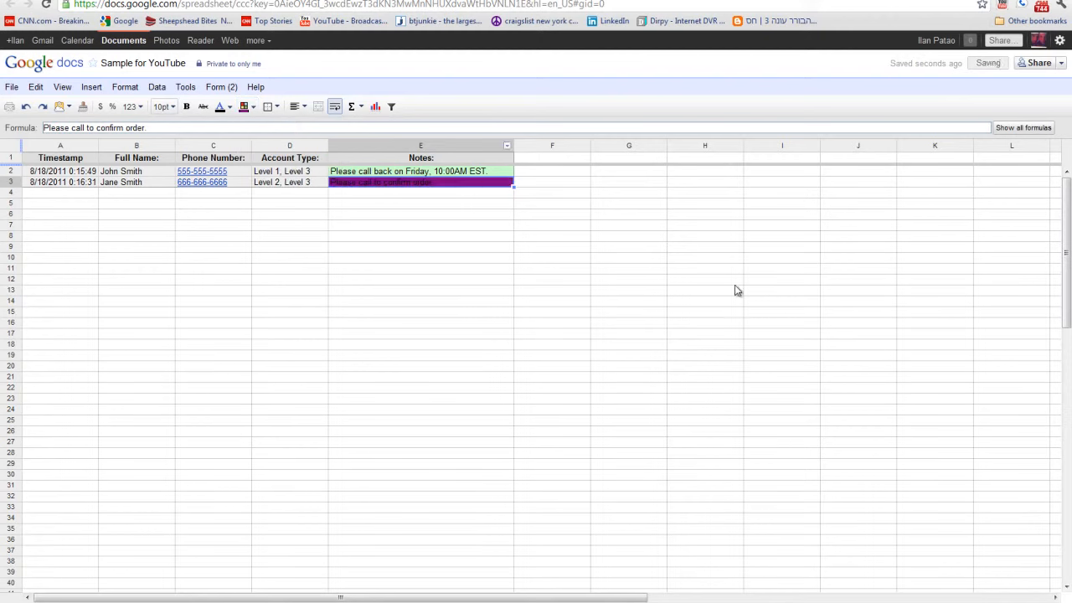
click(540, 302)
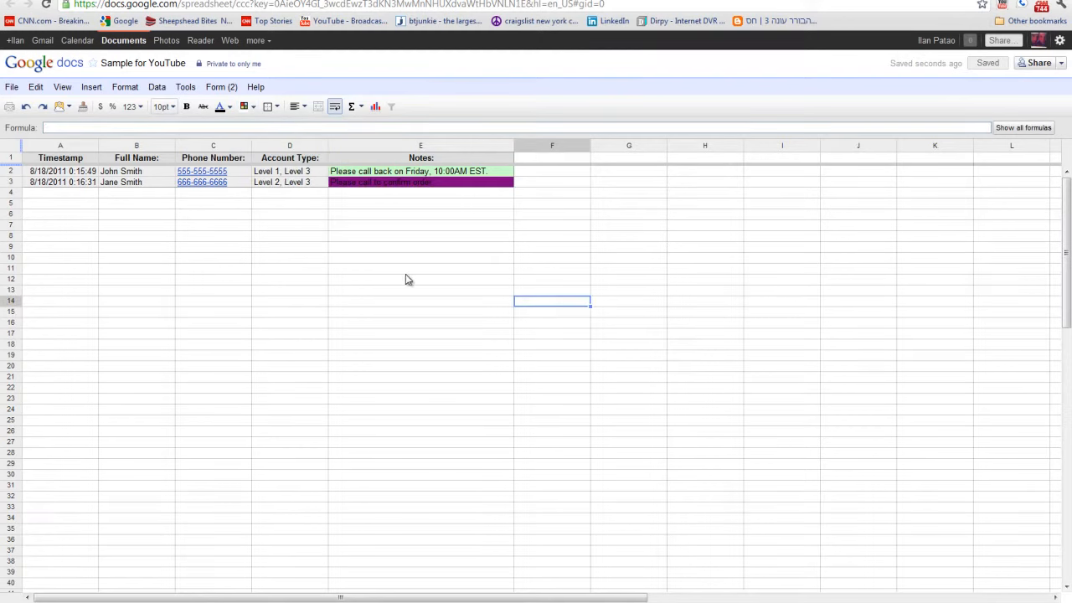
click(370, 259)
click(219, 271)
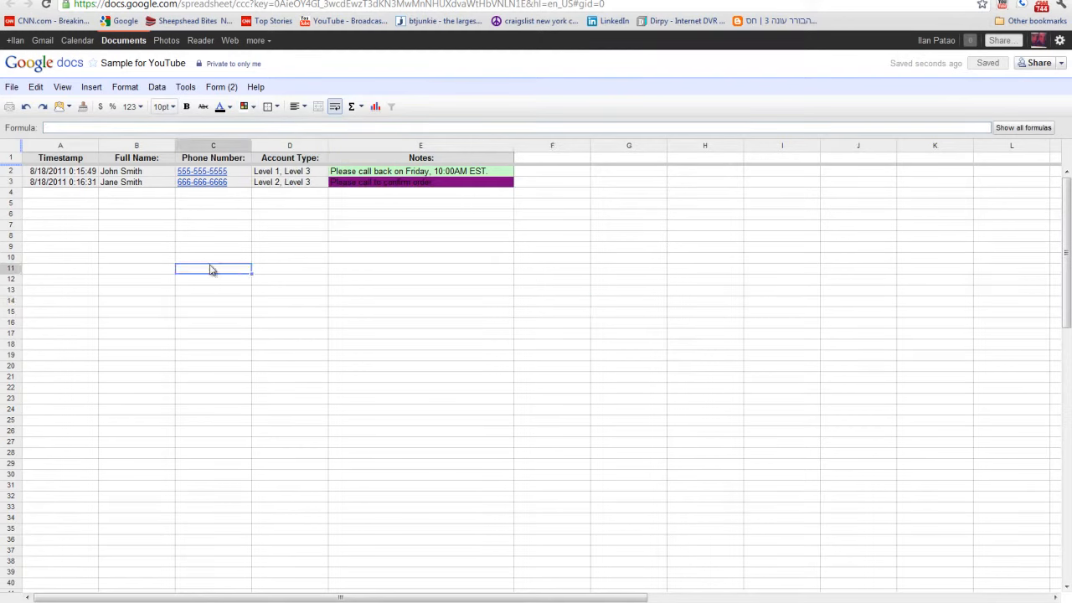
click(425, 238)
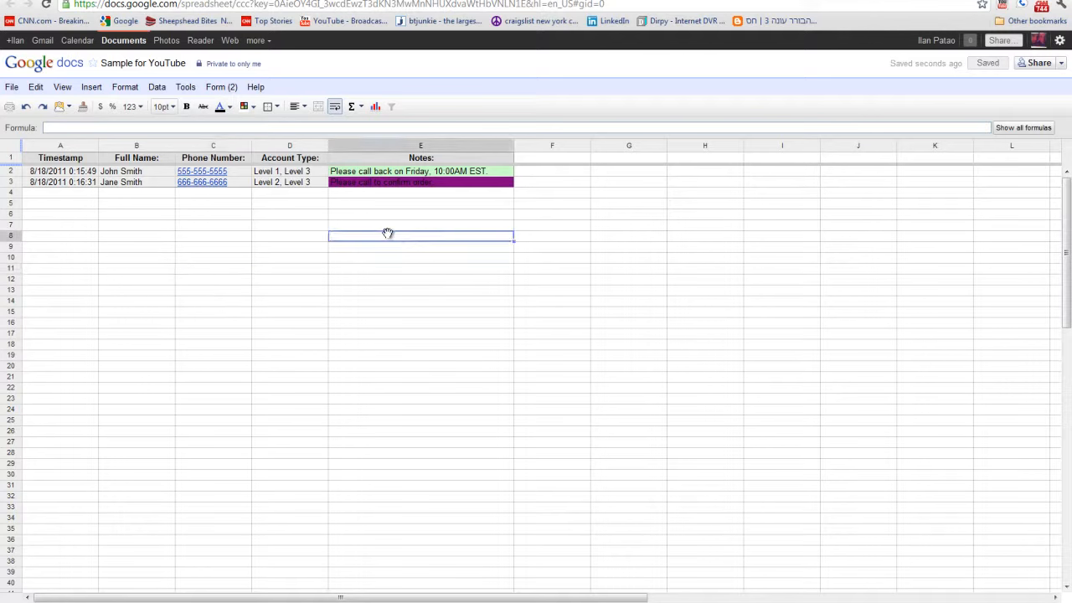
click(72, 227)
click(66, 196)
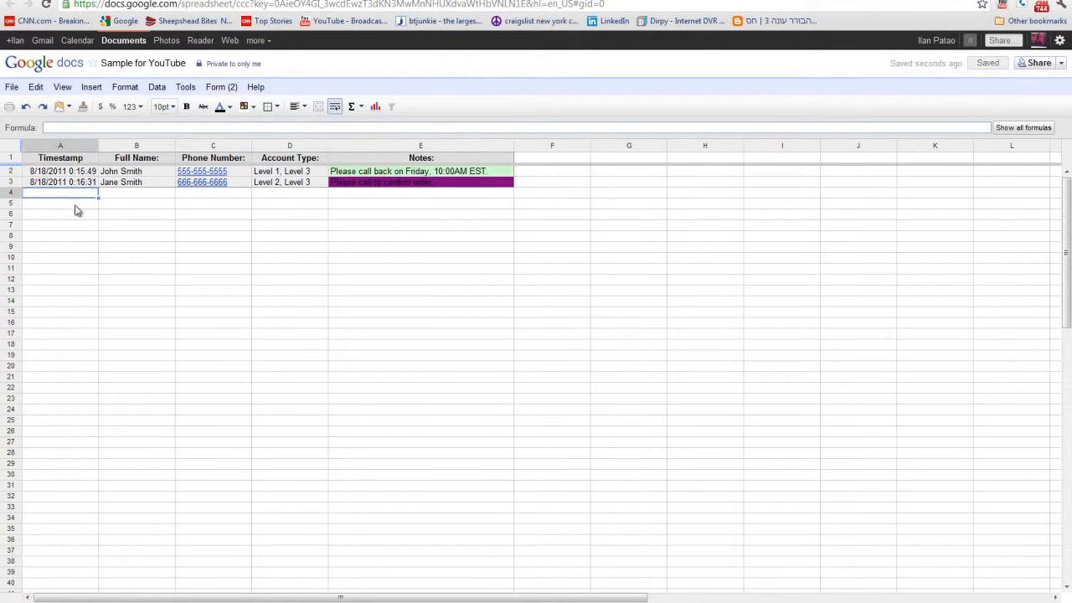
click(59, 173)
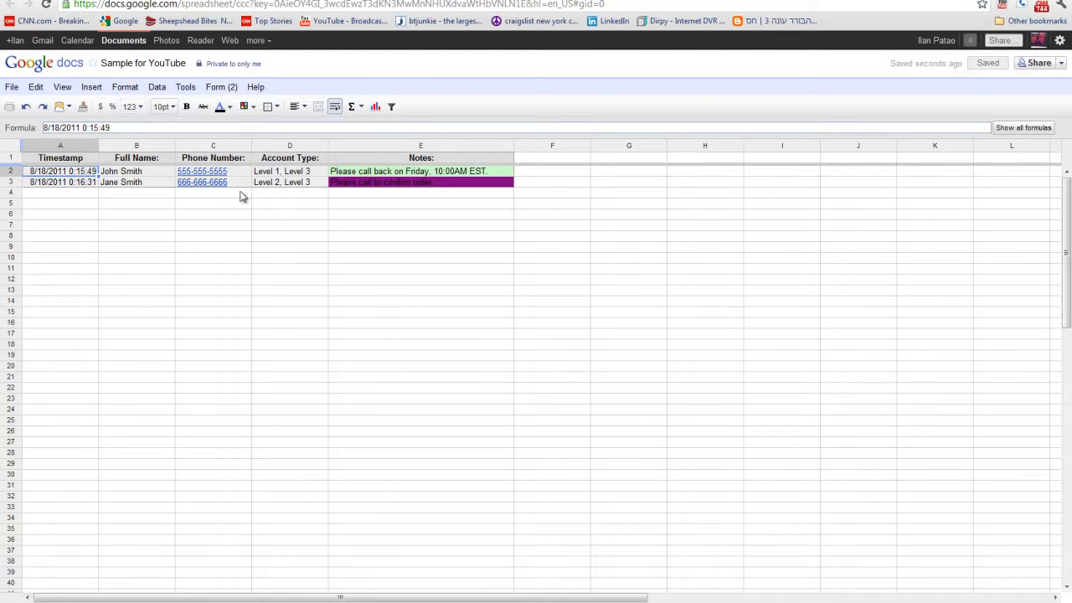
Step: Look through the file formats available for downloading the response spreadsheet, and leave without downloading
click(10, 88)
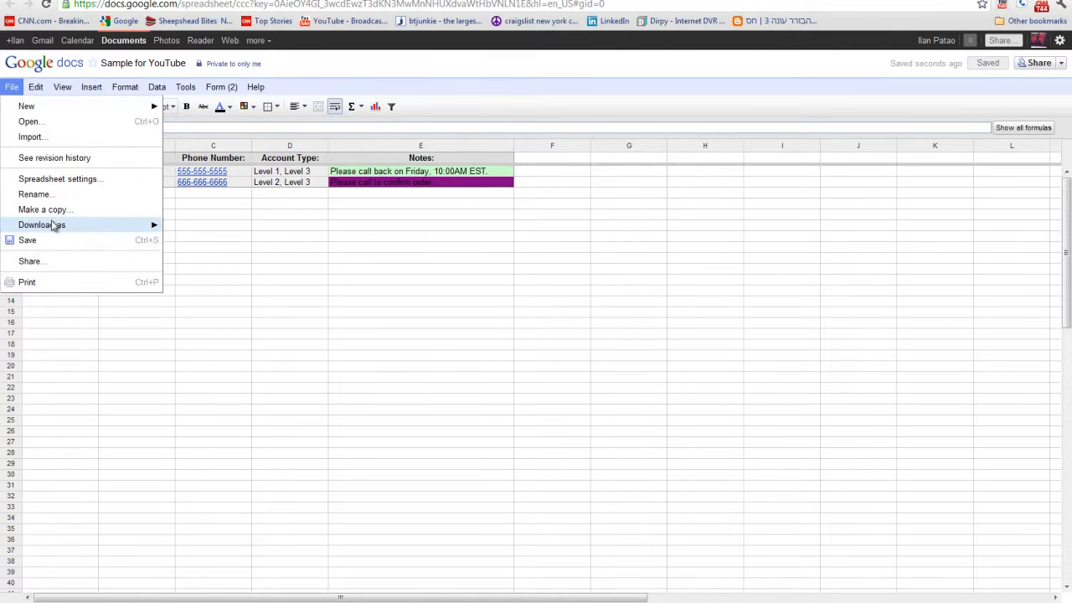
mouse_move(53, 225)
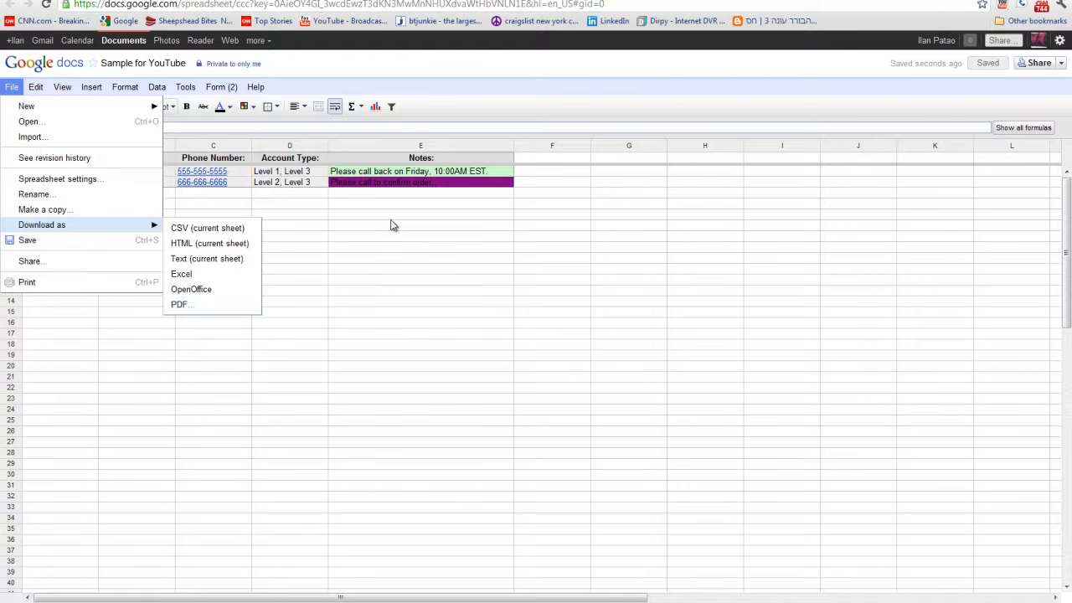
click(301, 258)
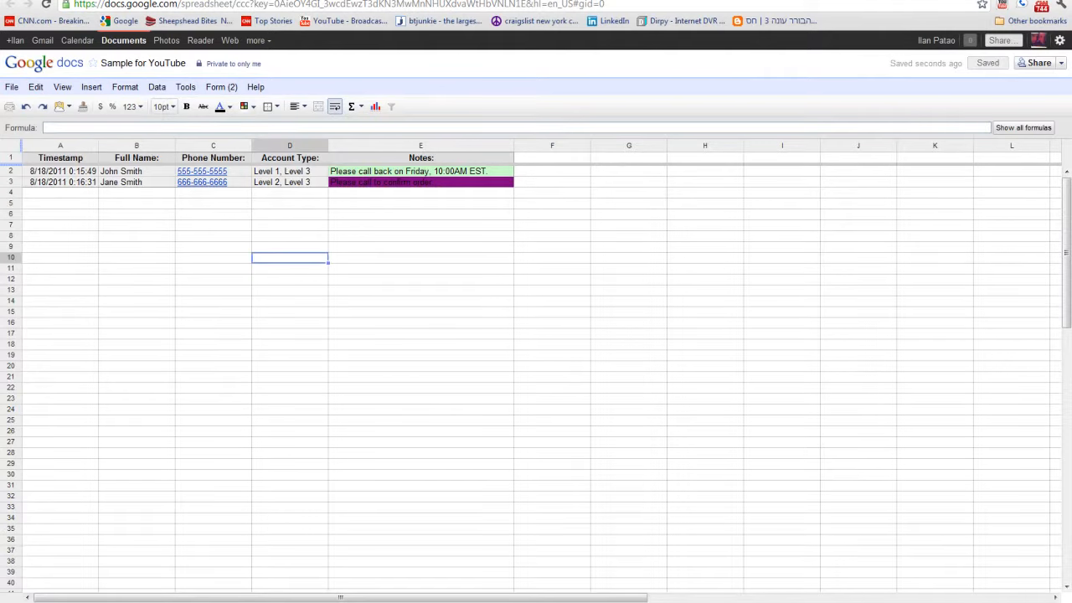
click(285, 1)
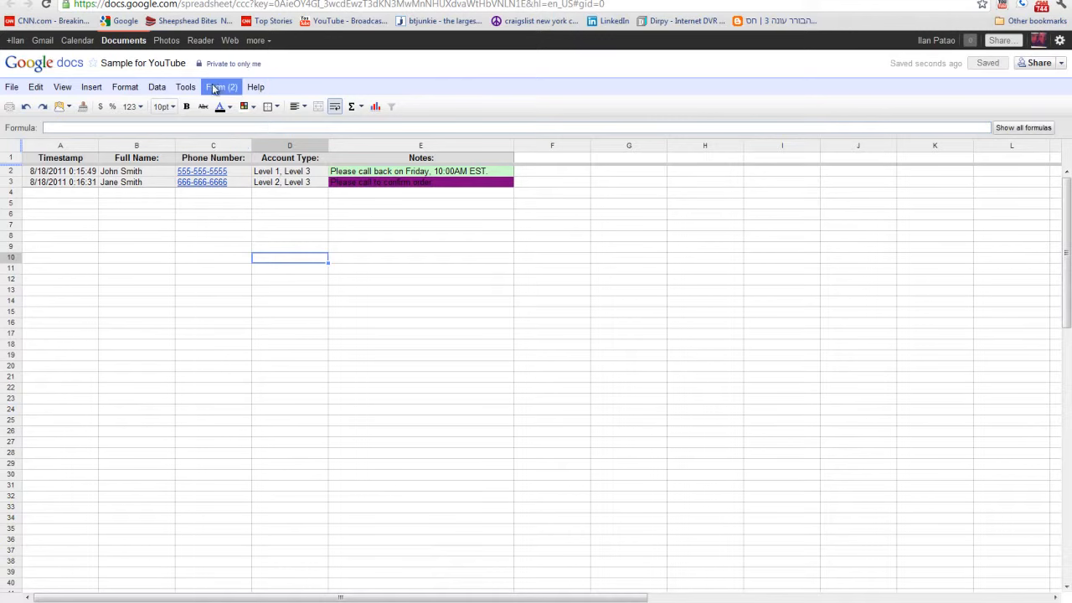
Step: Open the spreadsheet's linked form for editing, look over its questions from Full Name to Notes, and close the form editor
click(219, 87)
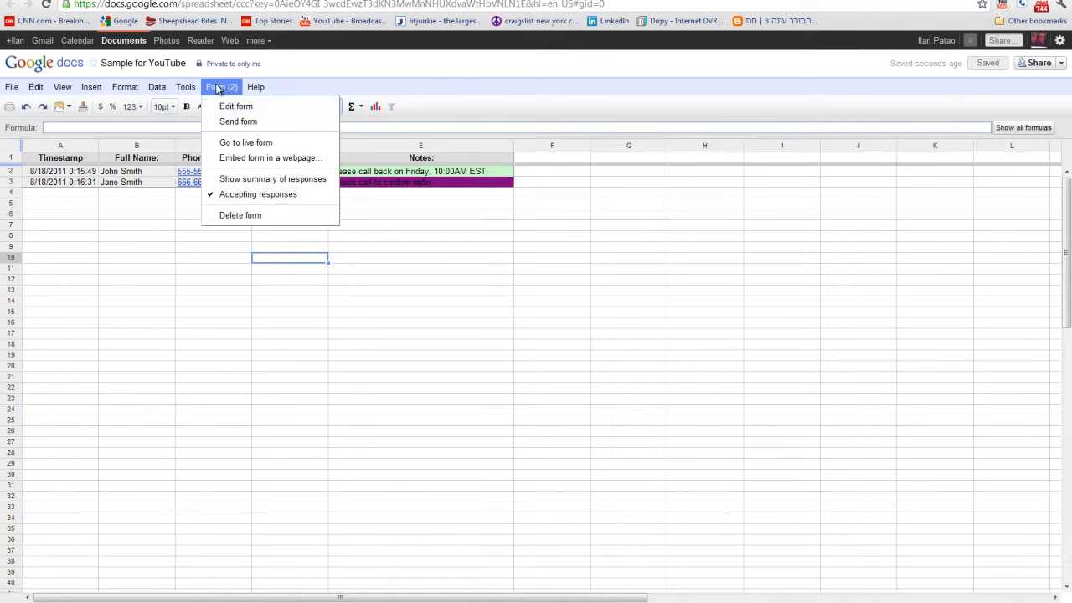
click(236, 108)
scroll(297, 232, down, 1)
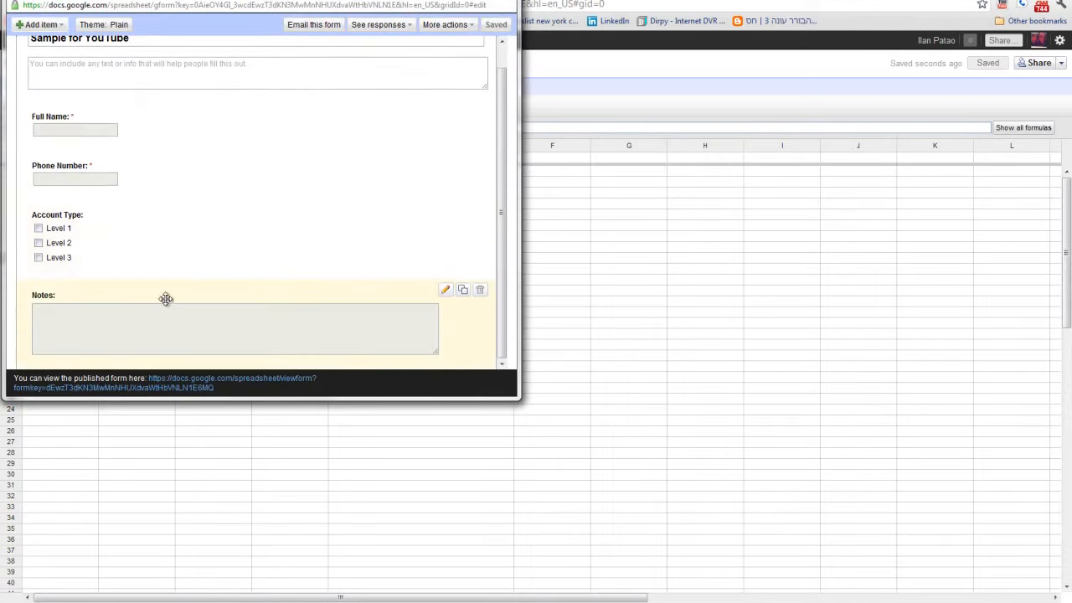
scroll(155, 277, up, 1)
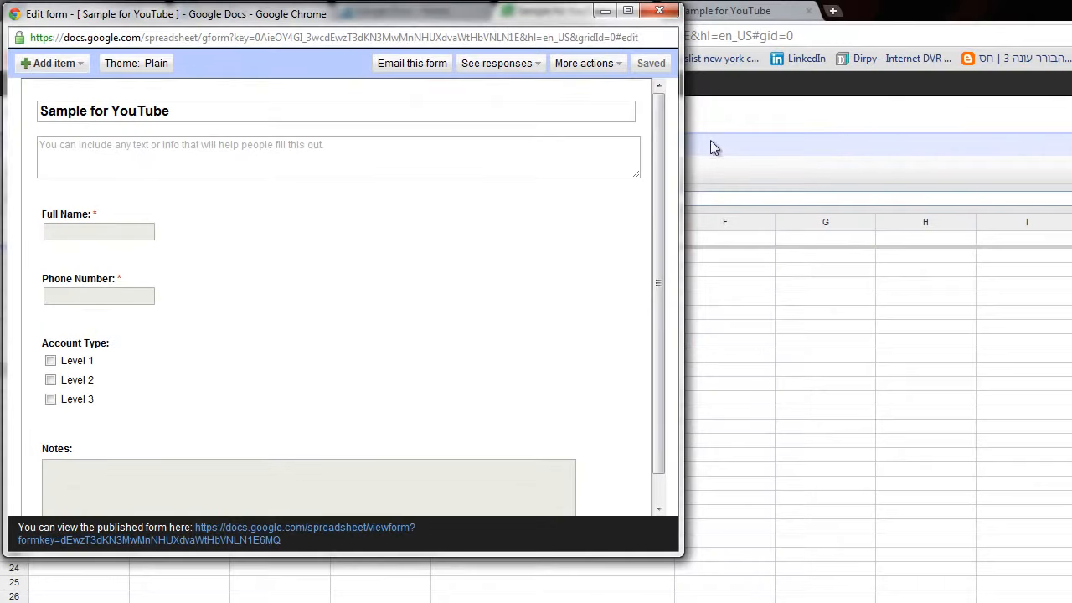
click(658, 10)
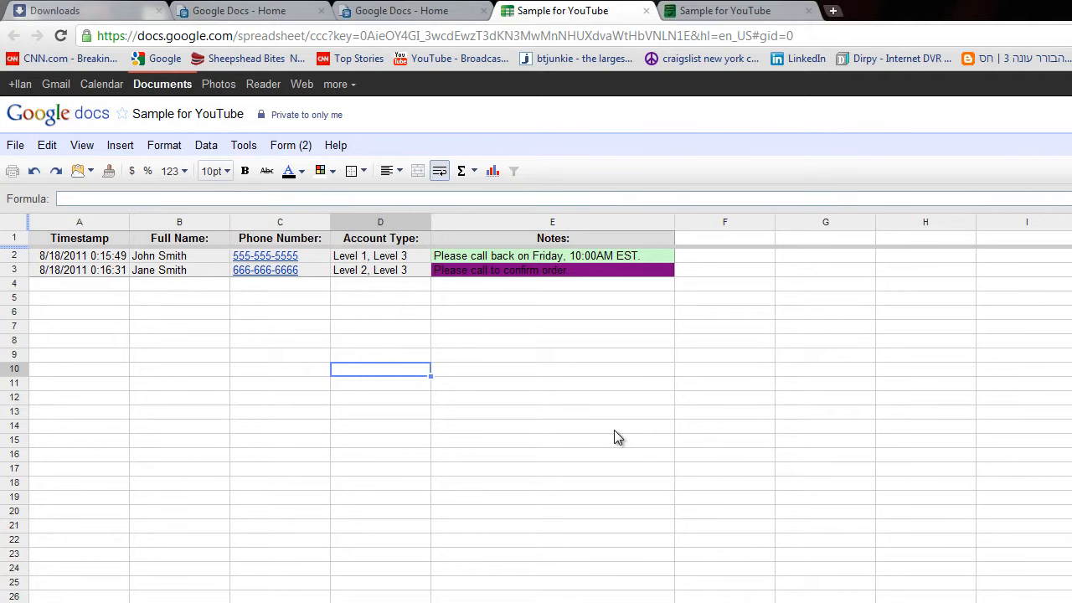
Step: Leave the response spreadsheet and return to the Google Docs home list of documents
click(56, 117)
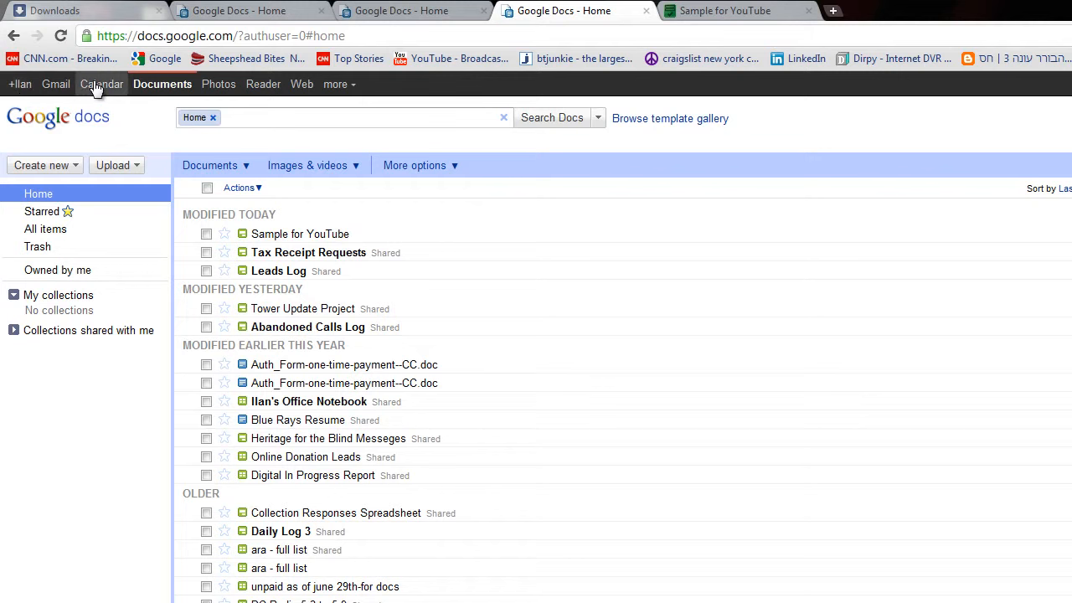
click(165, 85)
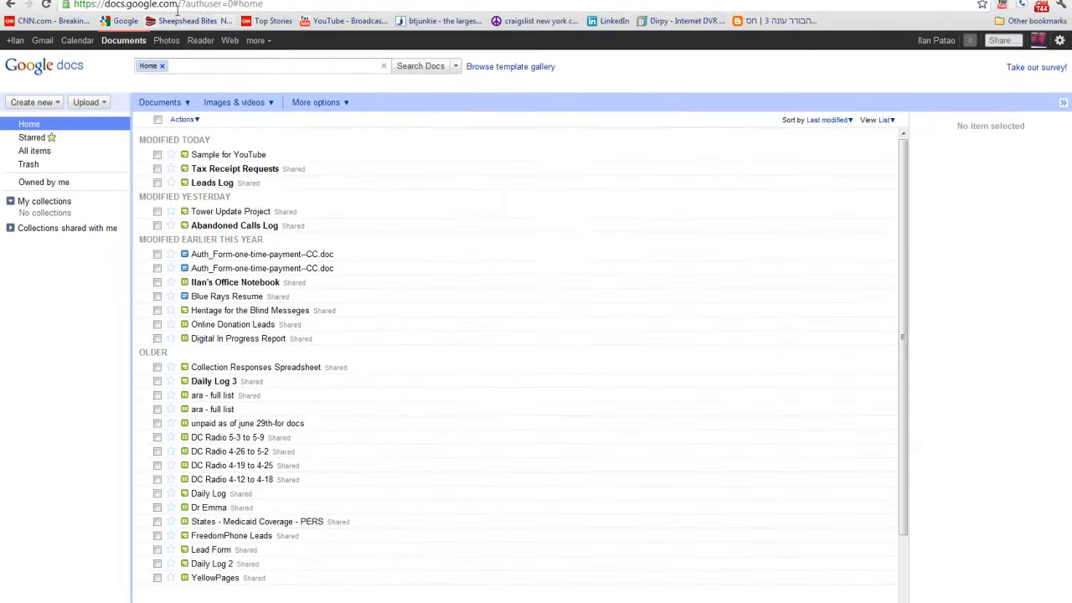
click(256, 39)
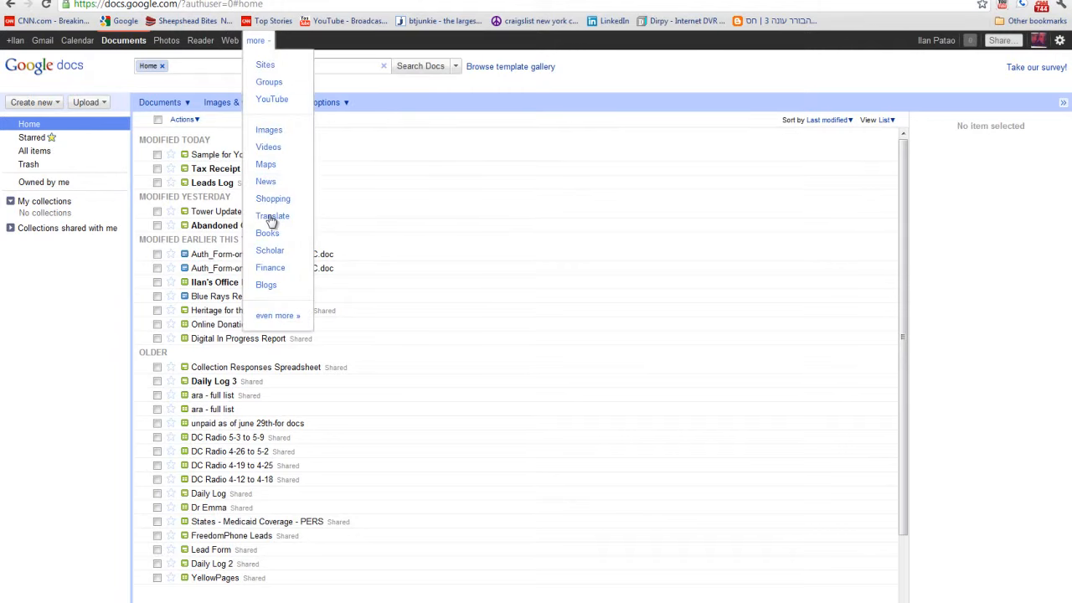
click(541, 382)
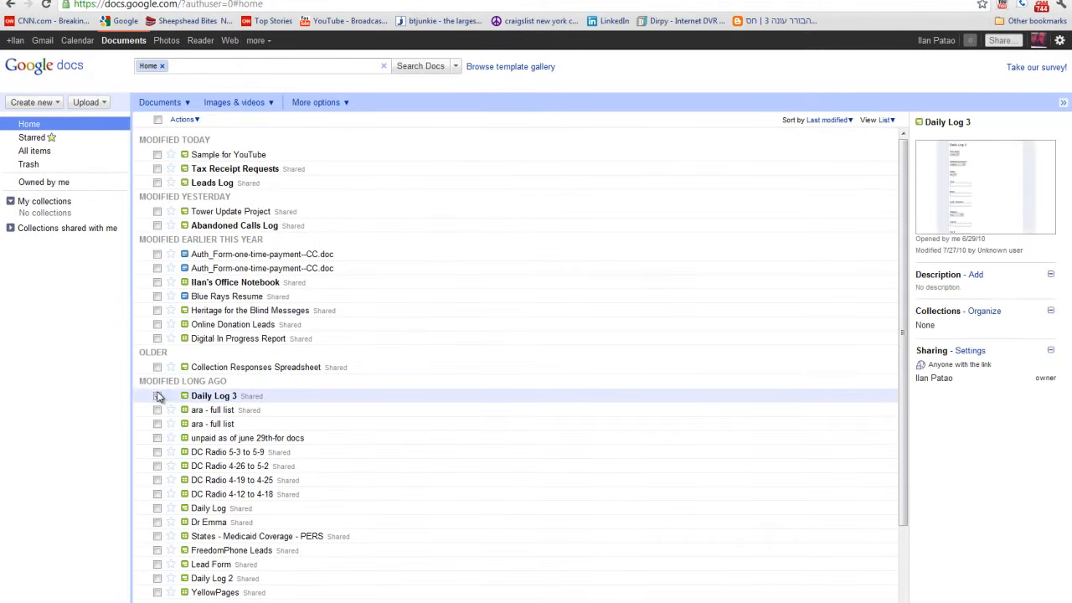
click(157, 395)
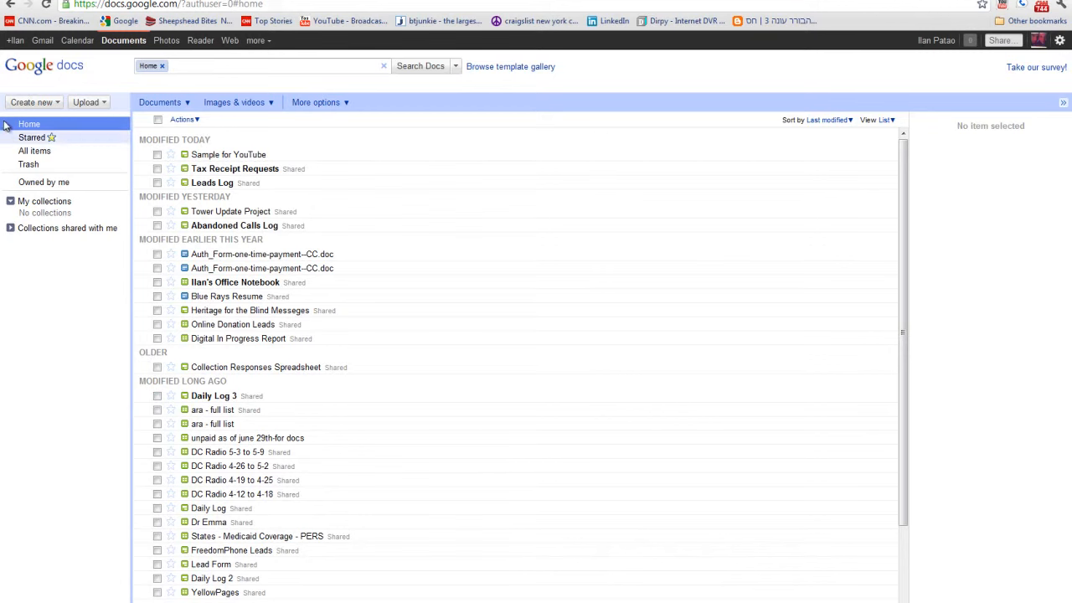